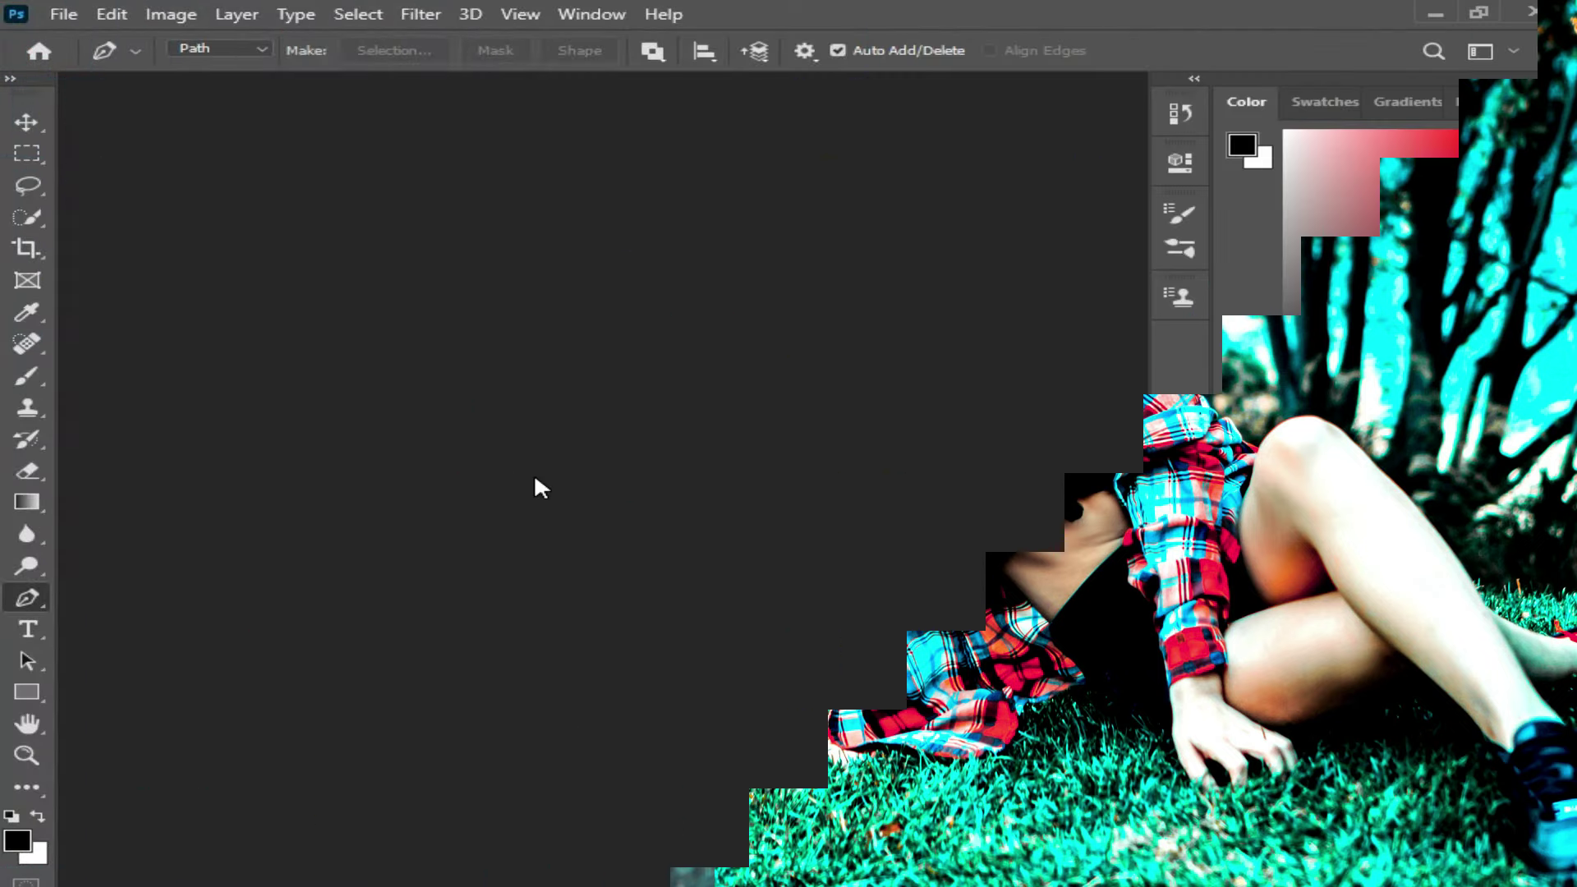
Step: Open the photo 1===0.jpg from the Desktop
click(61, 14)
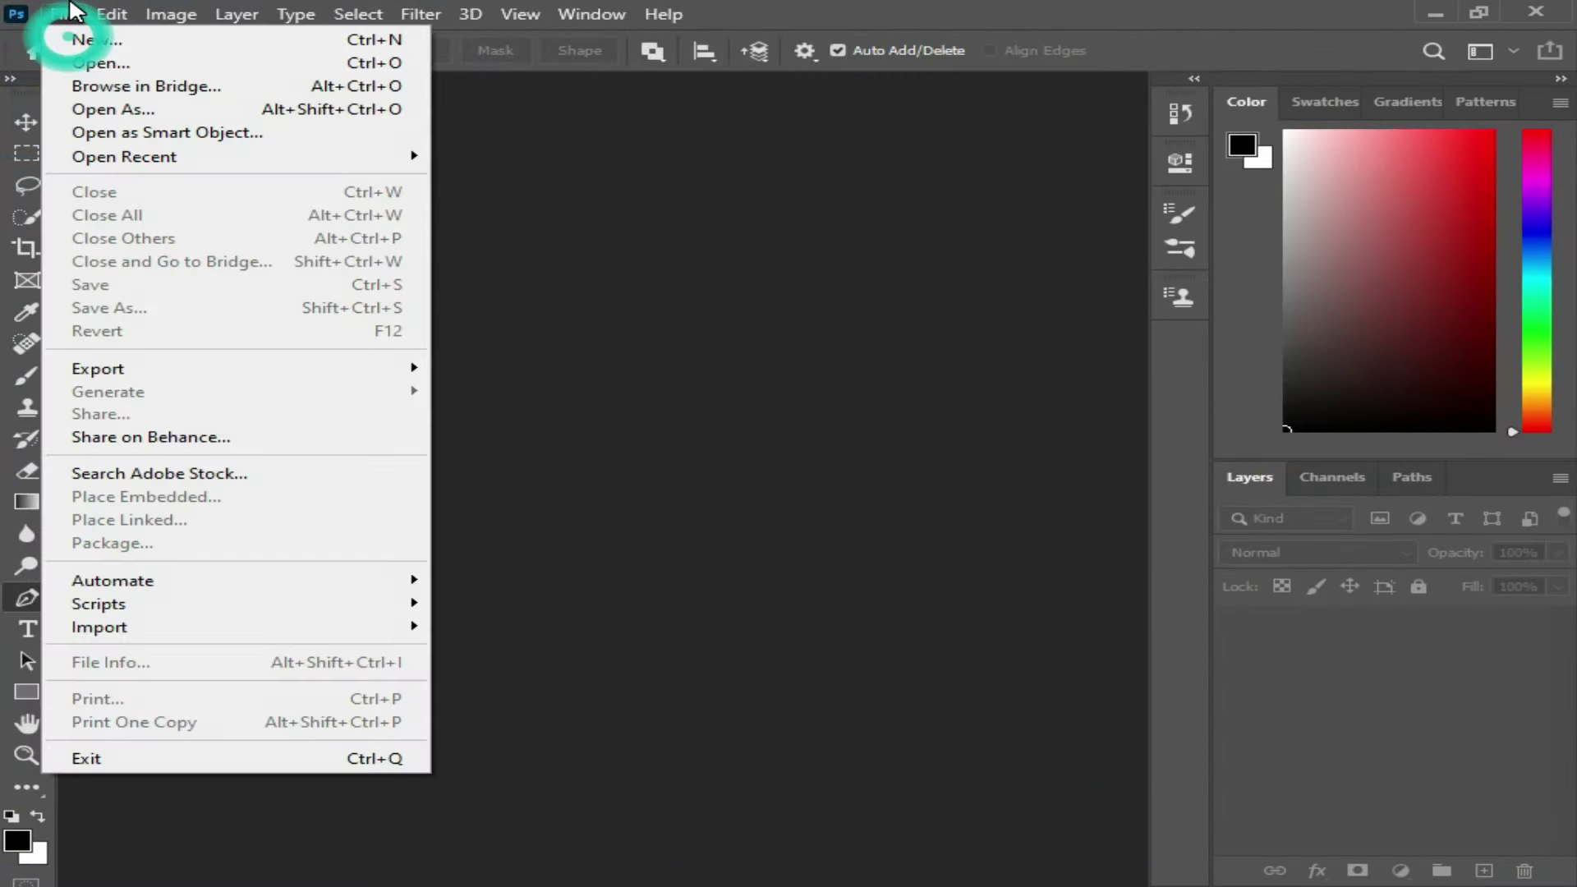
click(86, 64)
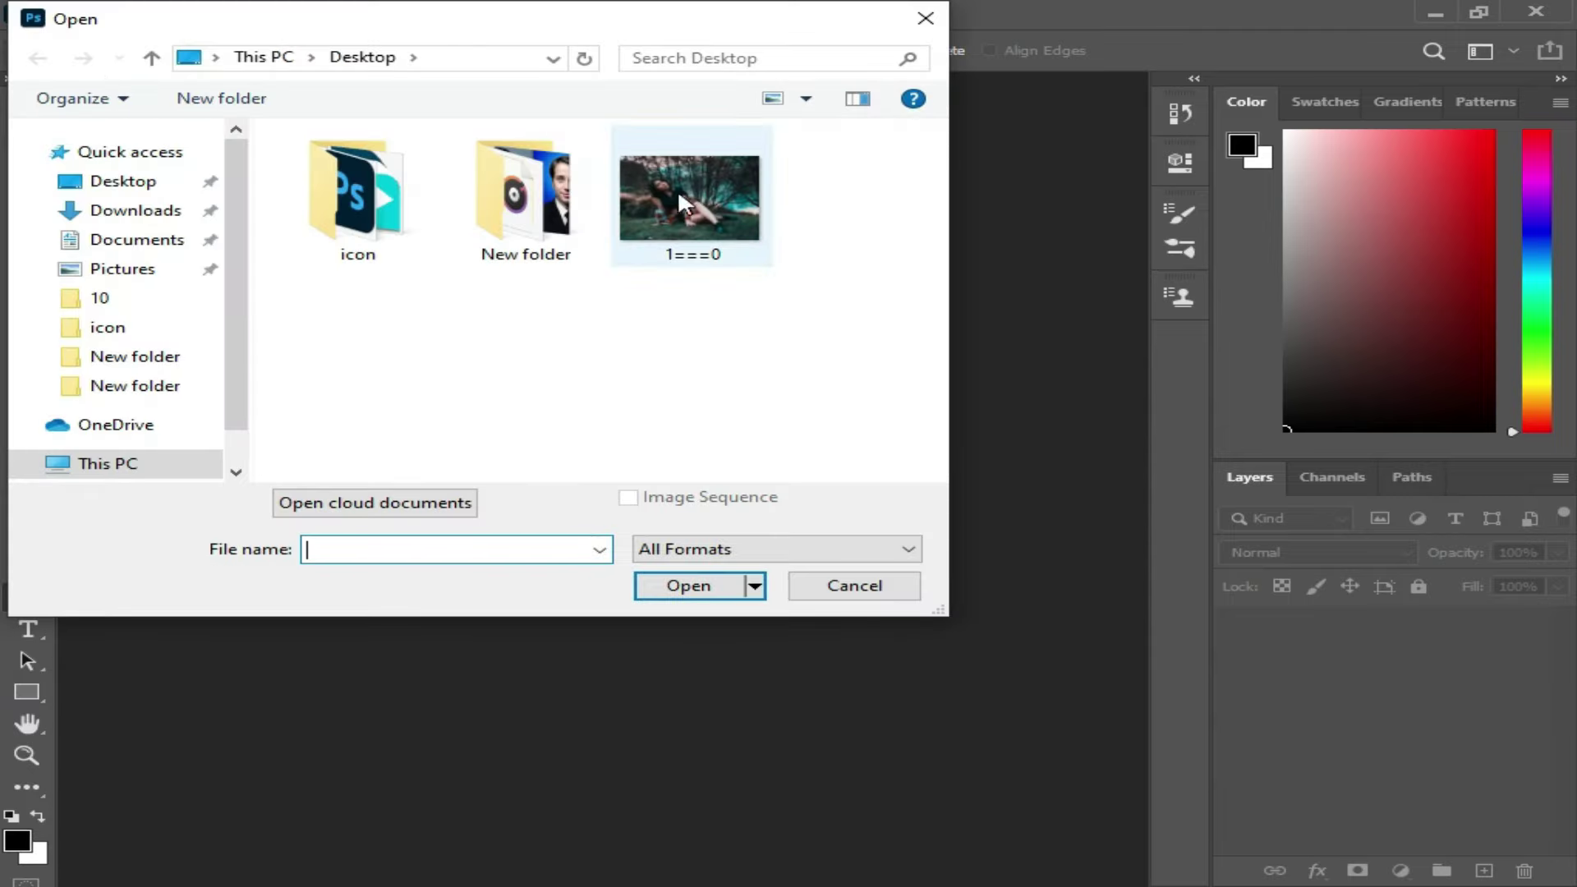
click(715, 206)
click(702, 583)
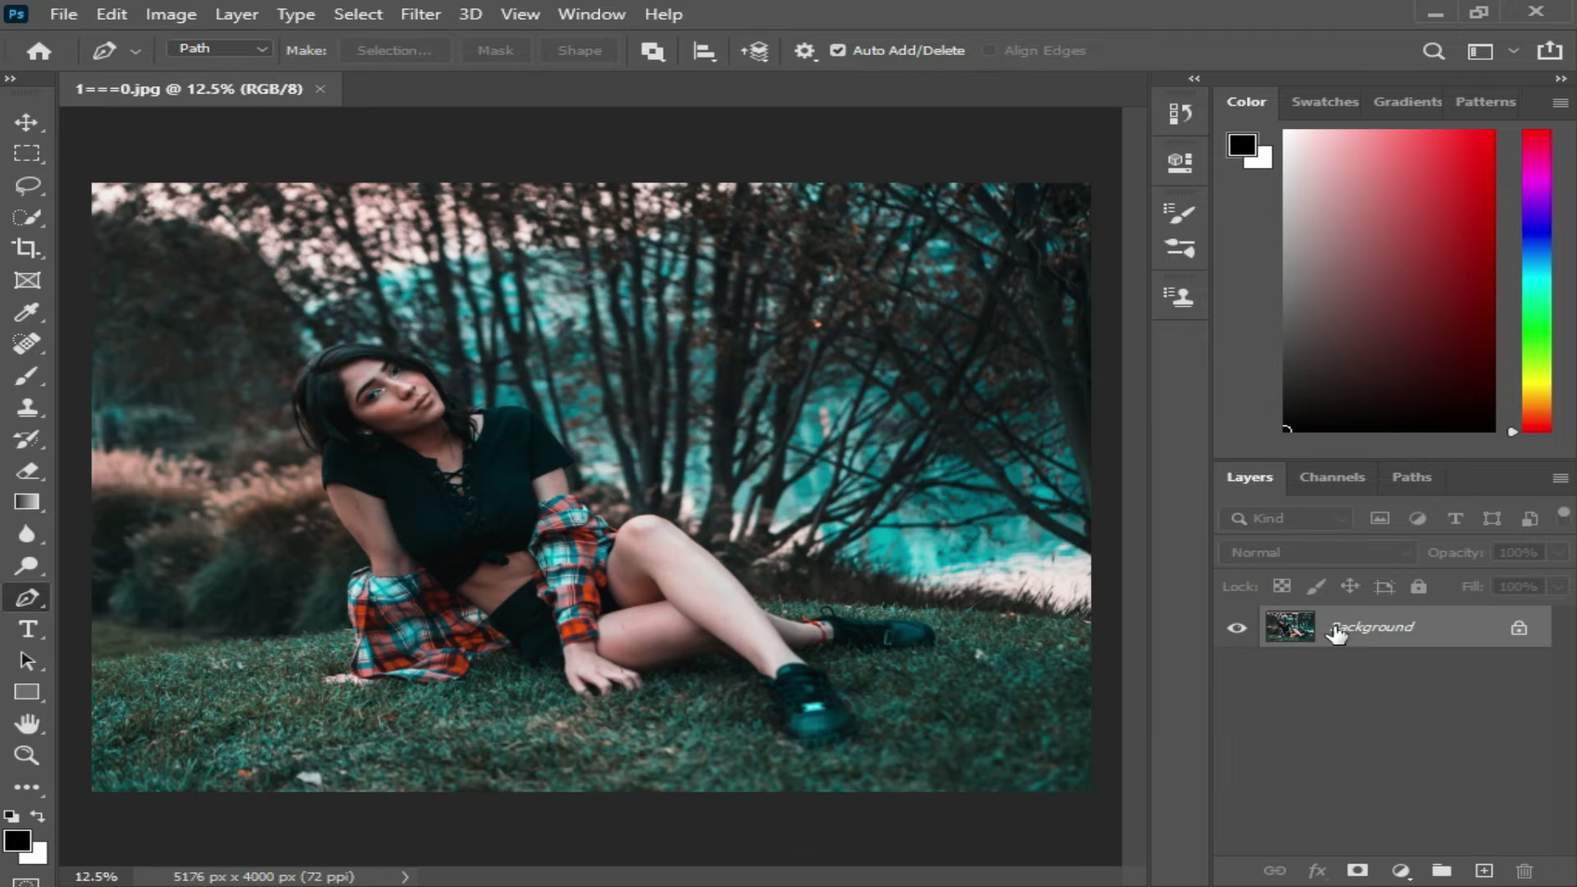
Step: Duplicate the photo into Layer 1 and convert it to a smart object
click(236, 14)
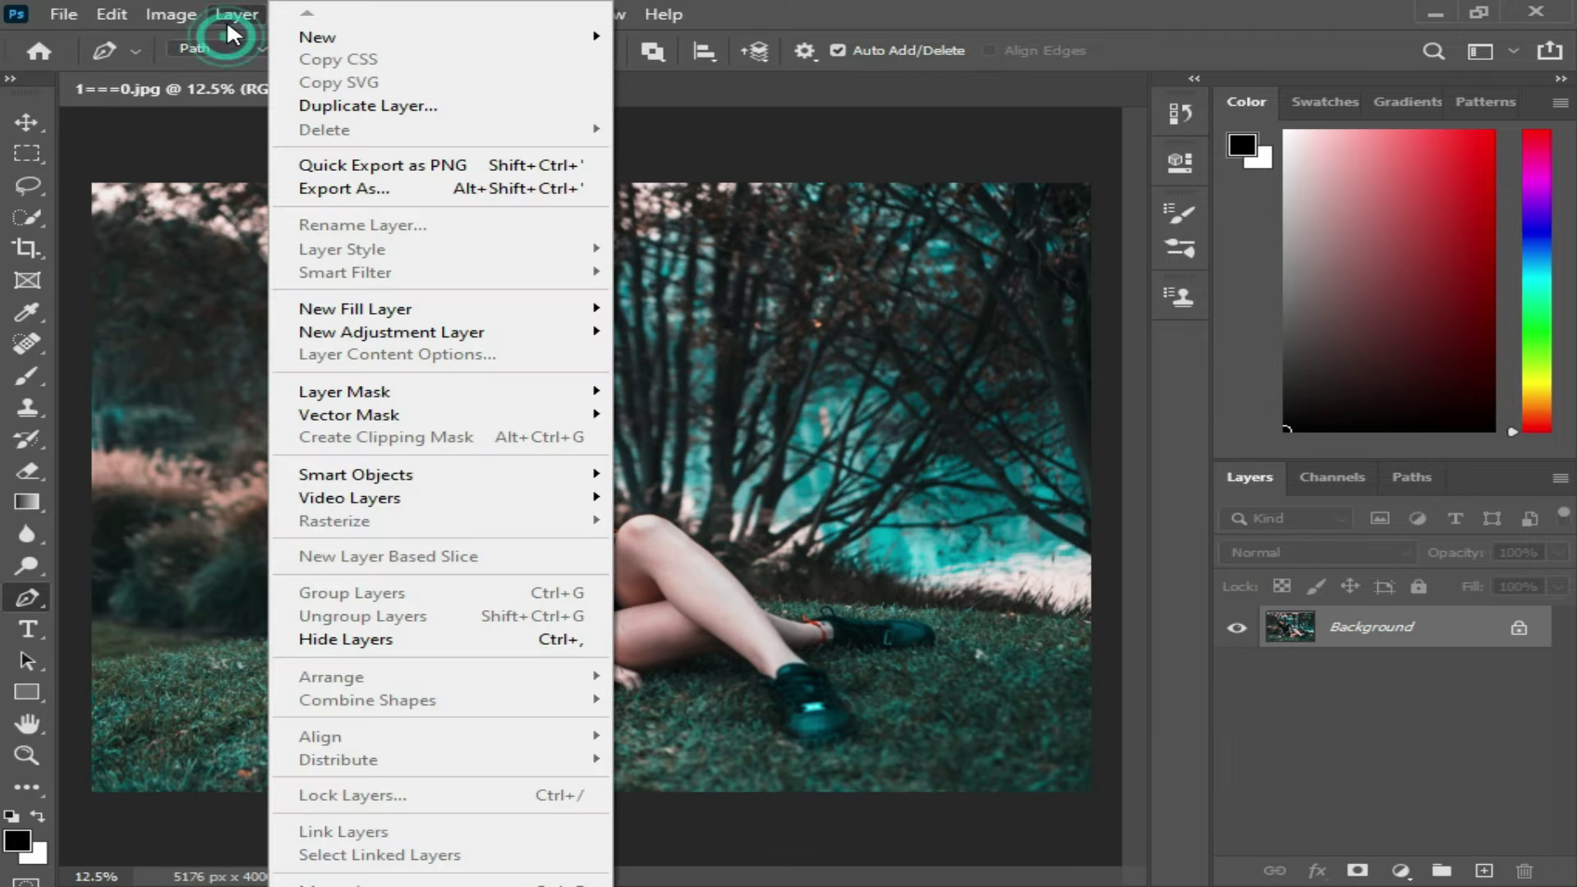
mouse_move(318, 36)
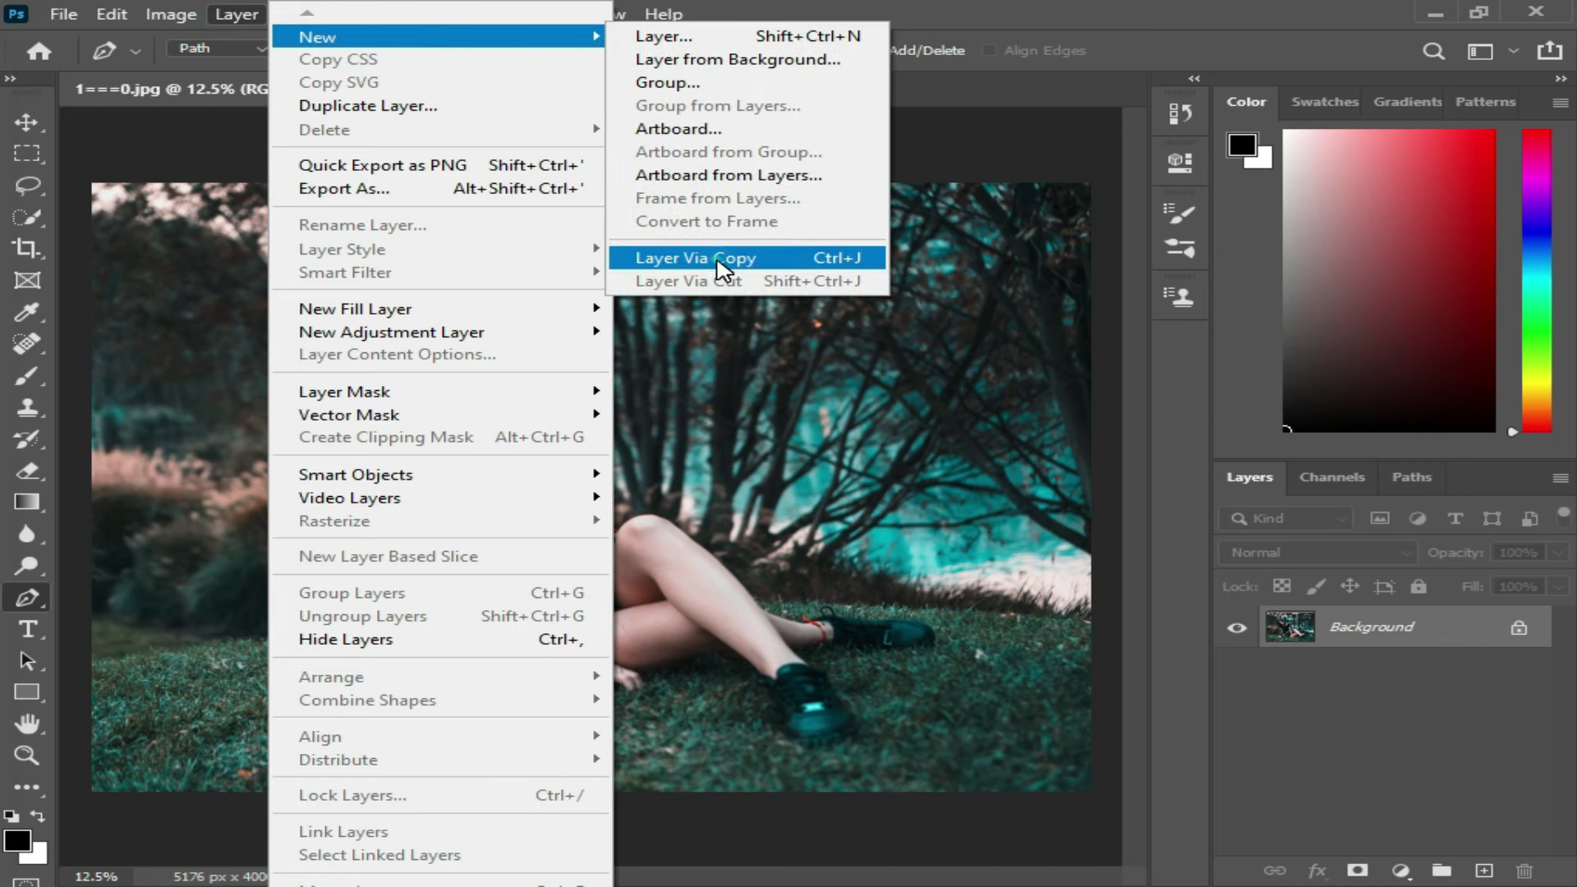
click(723, 263)
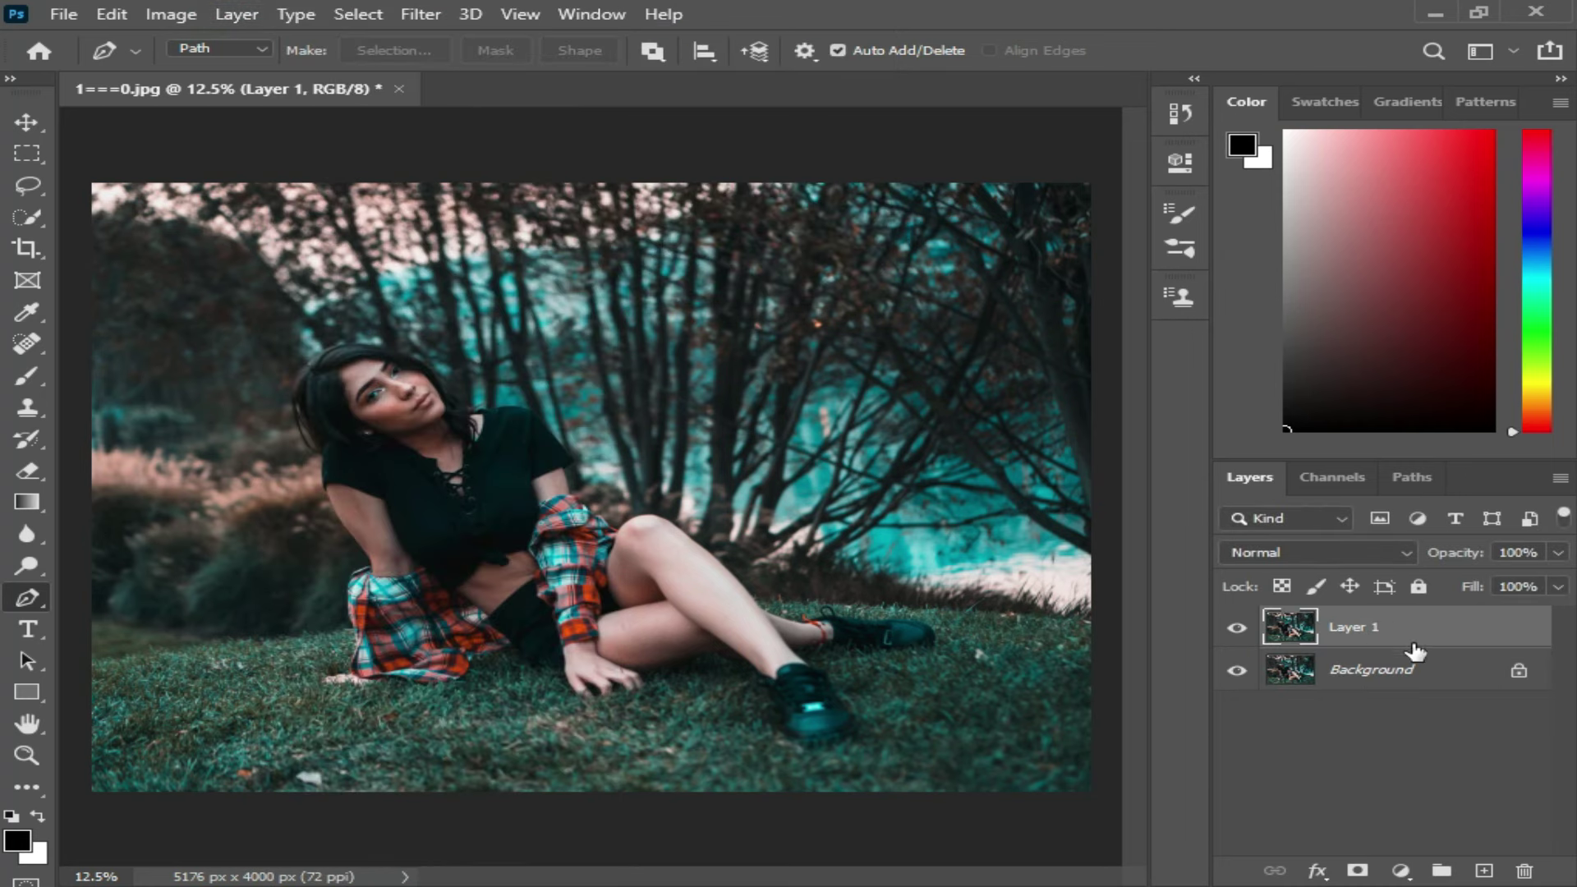
right_click(1462, 630)
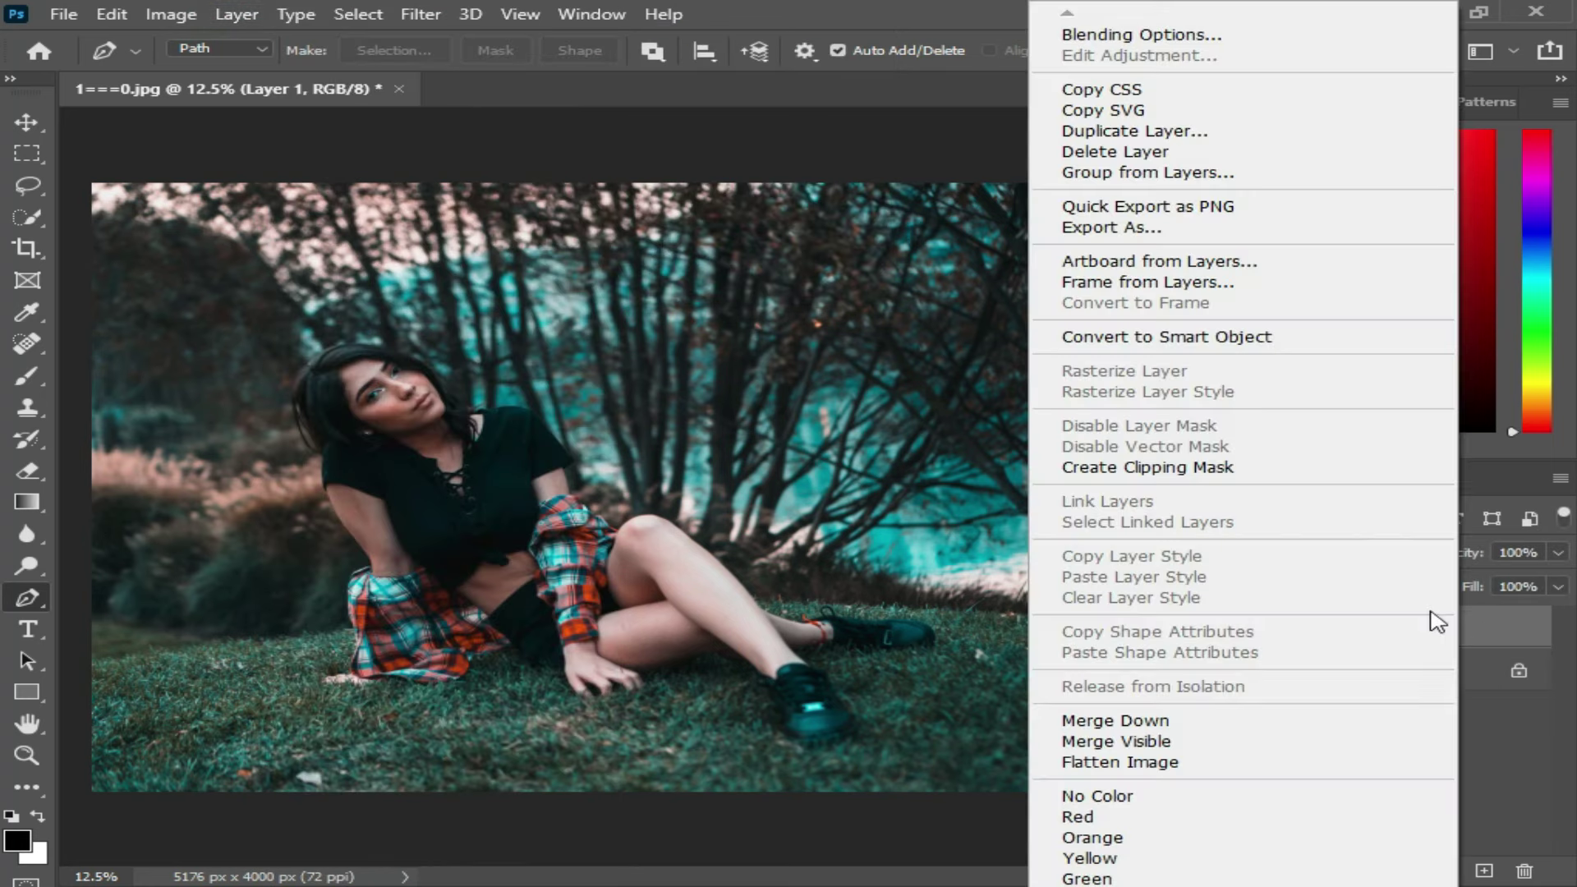
click(1225, 338)
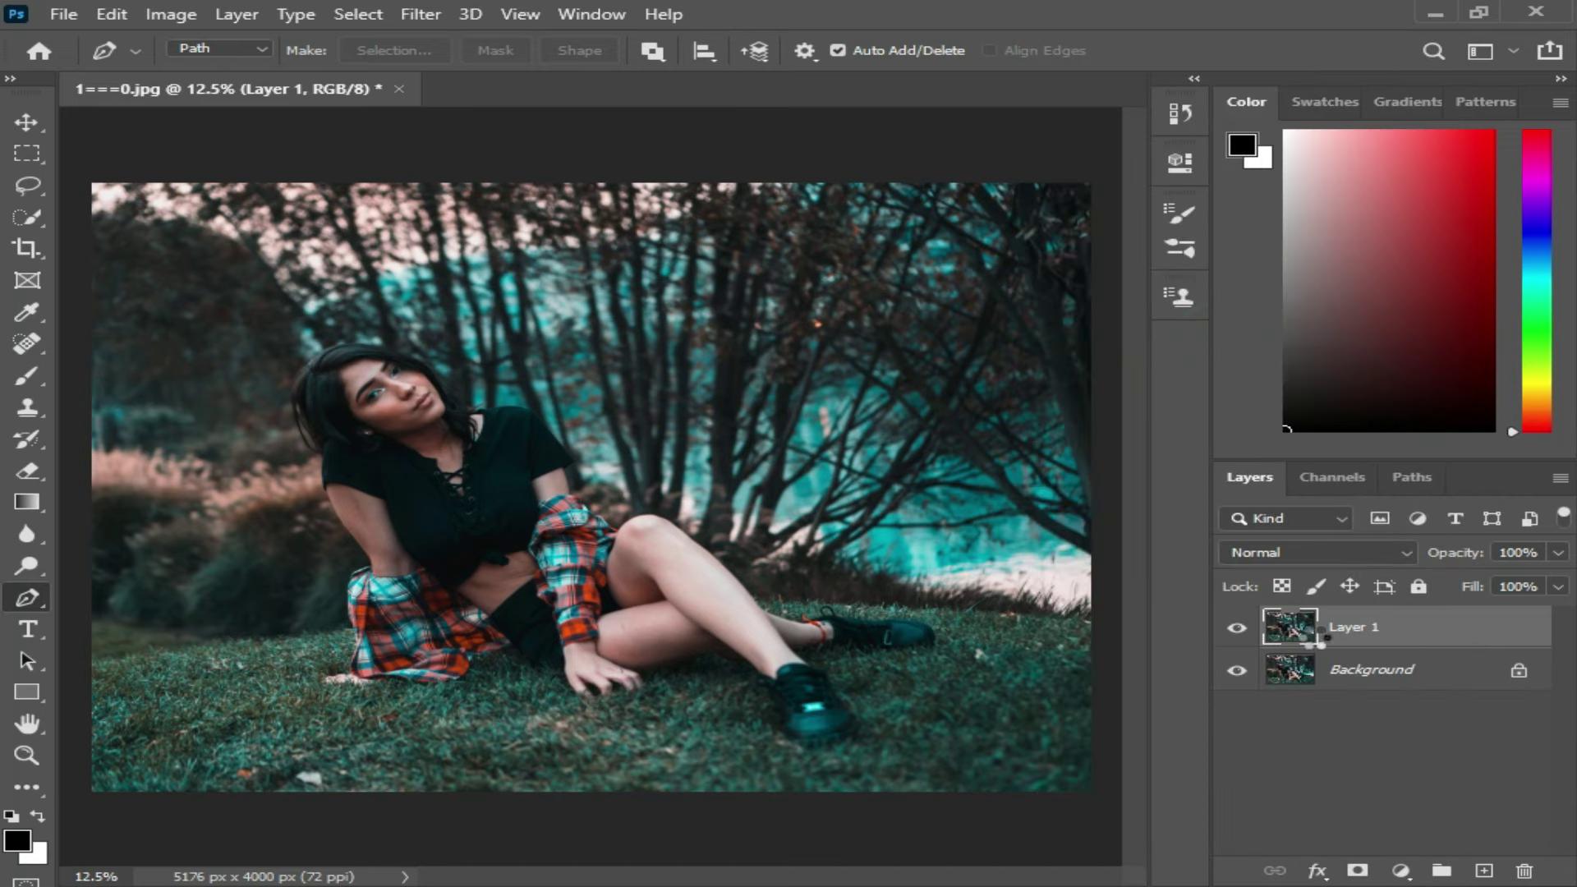
click(421, 14)
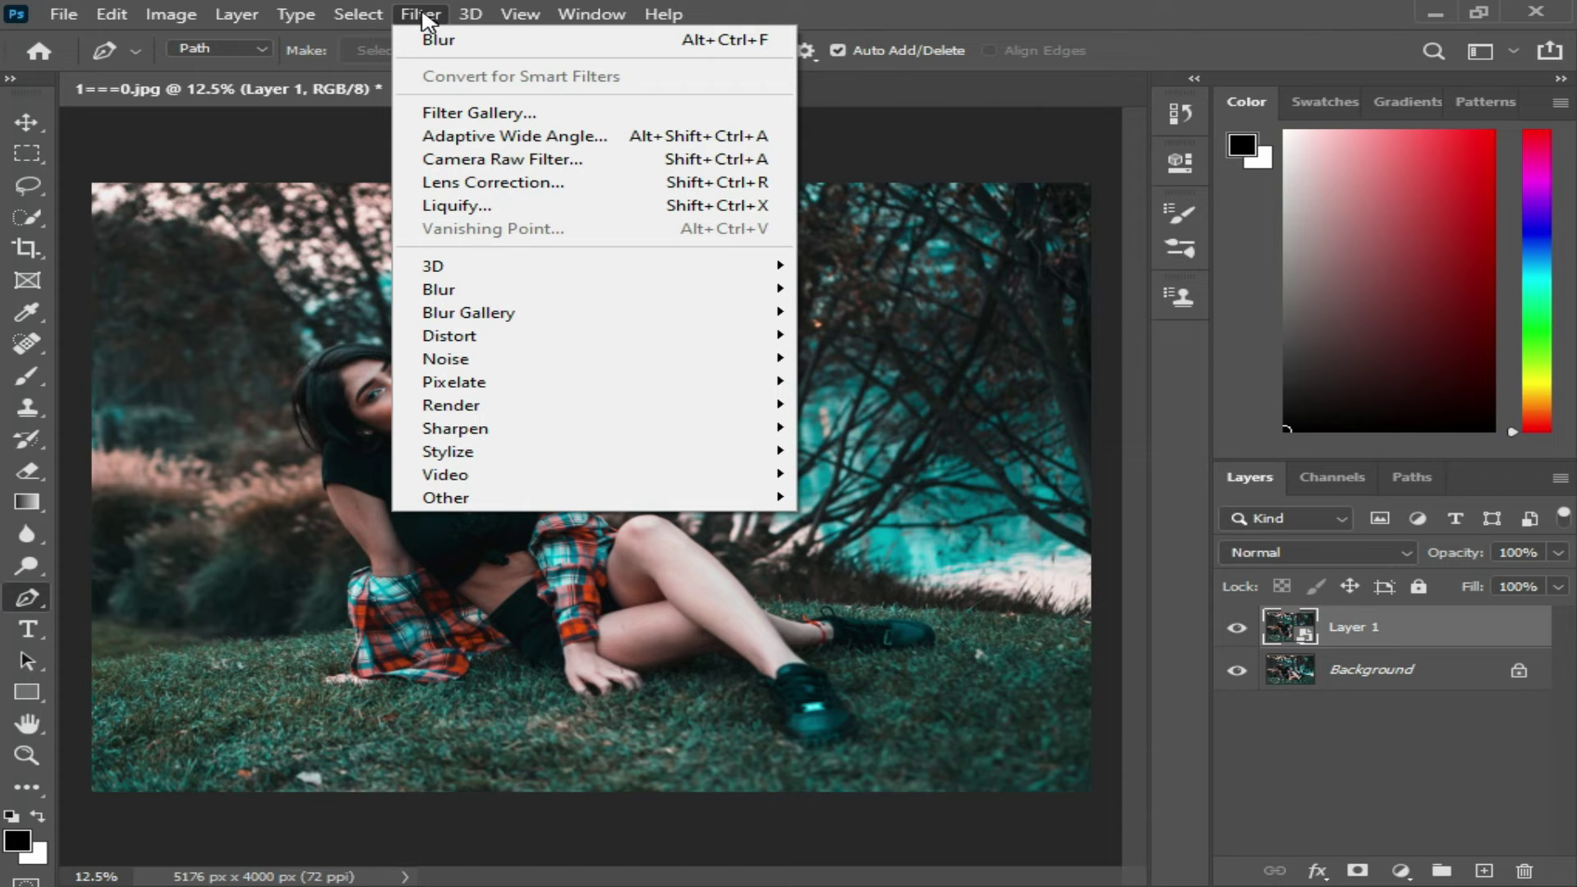
Step: In Camera Raw, set Custom white balance, exposure -0.65, whites +60, lifted blacks, temperature -14
click(594, 160)
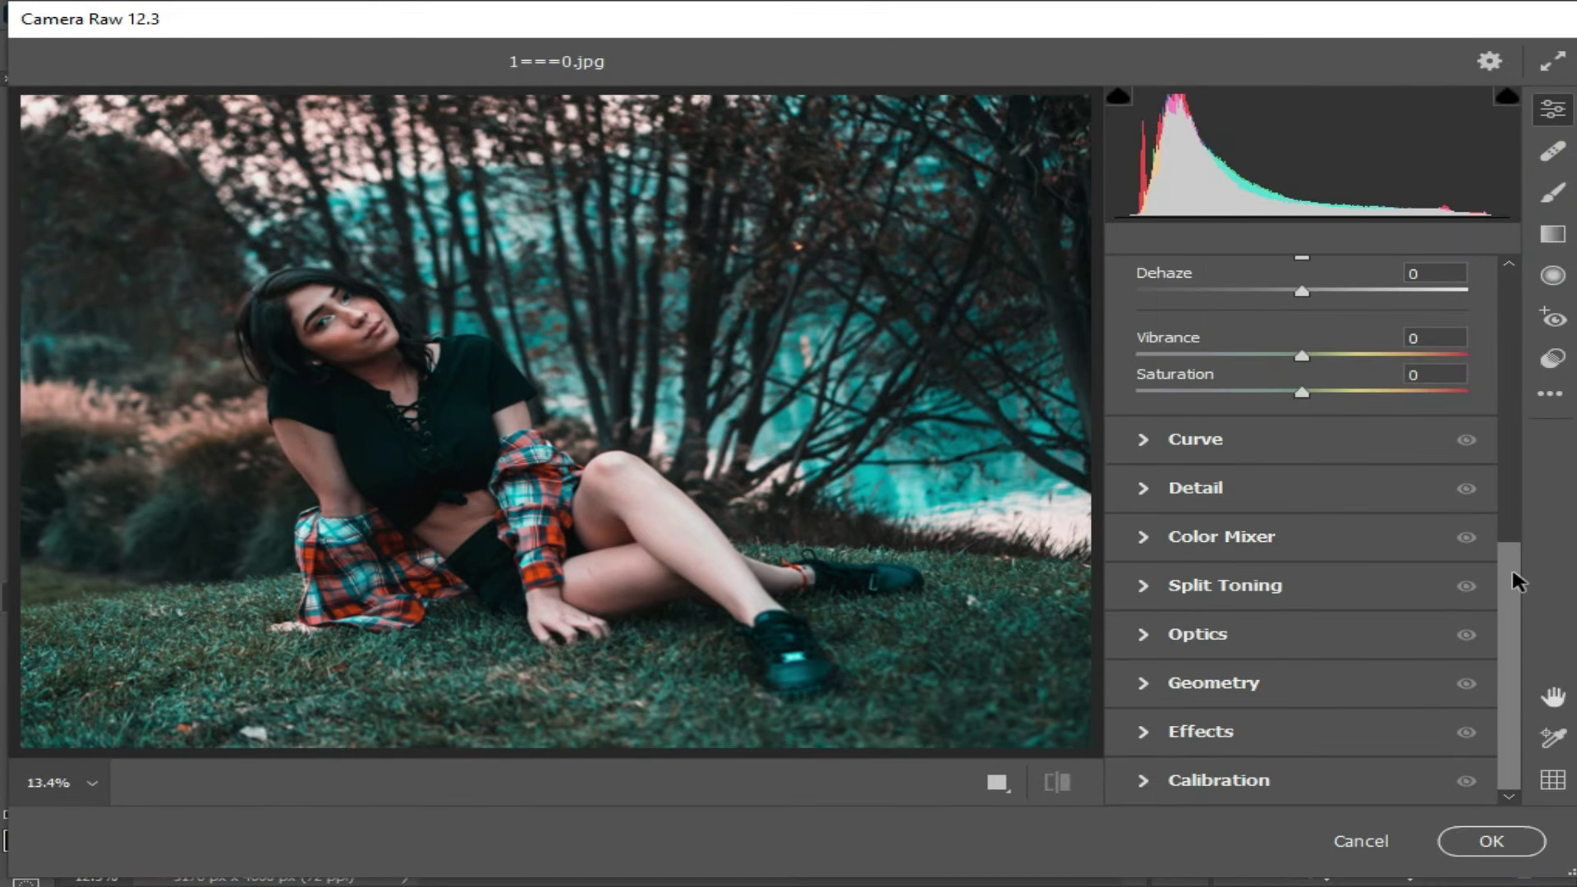
drag(1515, 581, 1501, 310)
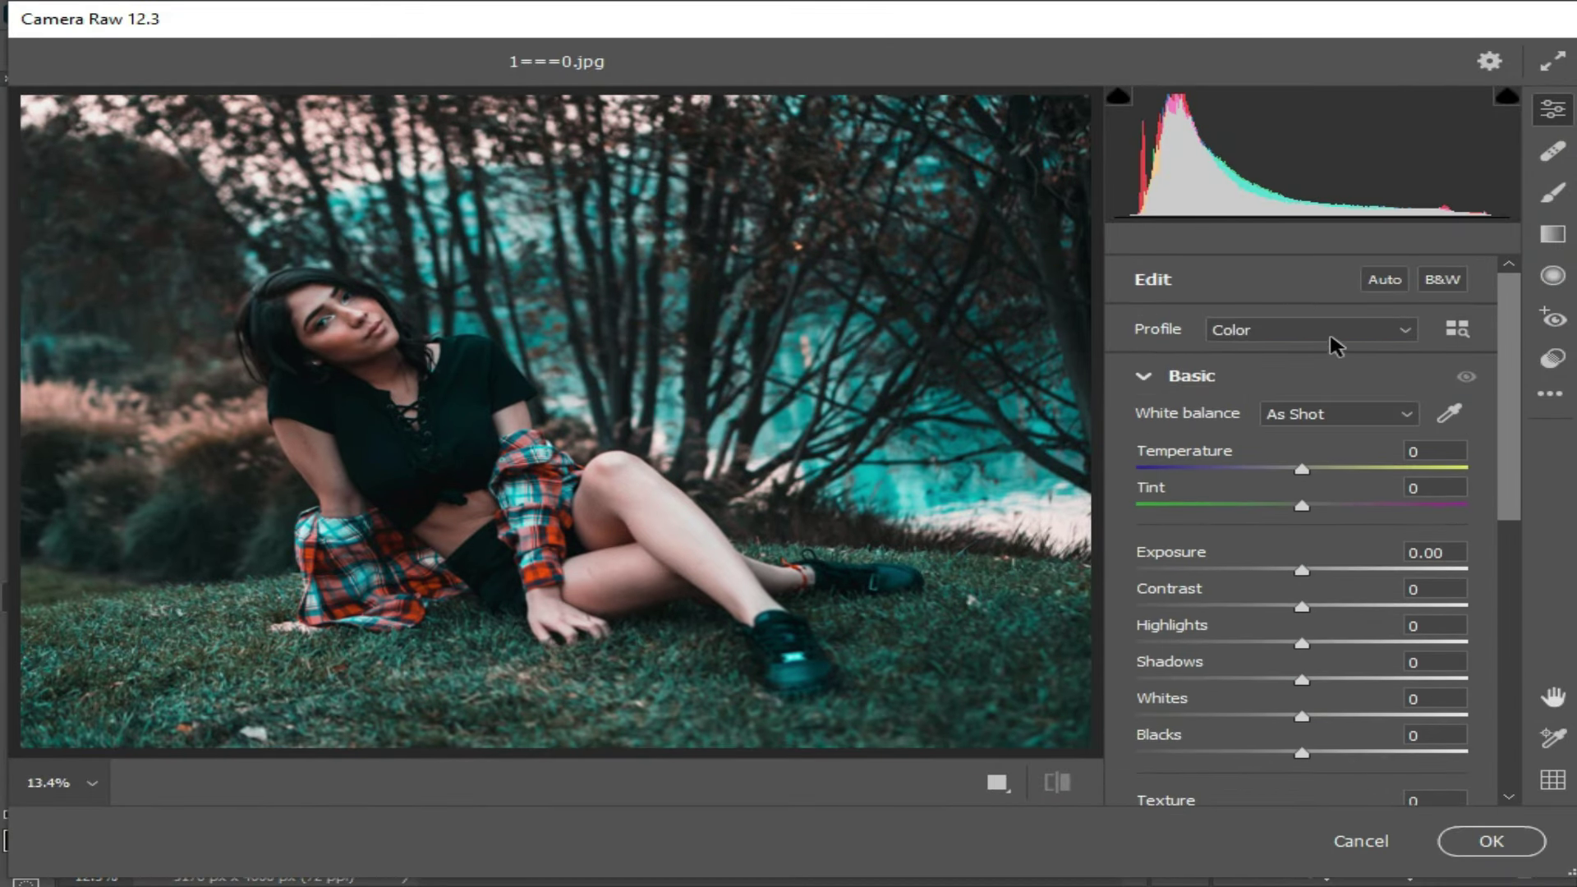
click(1347, 413)
click(1311, 478)
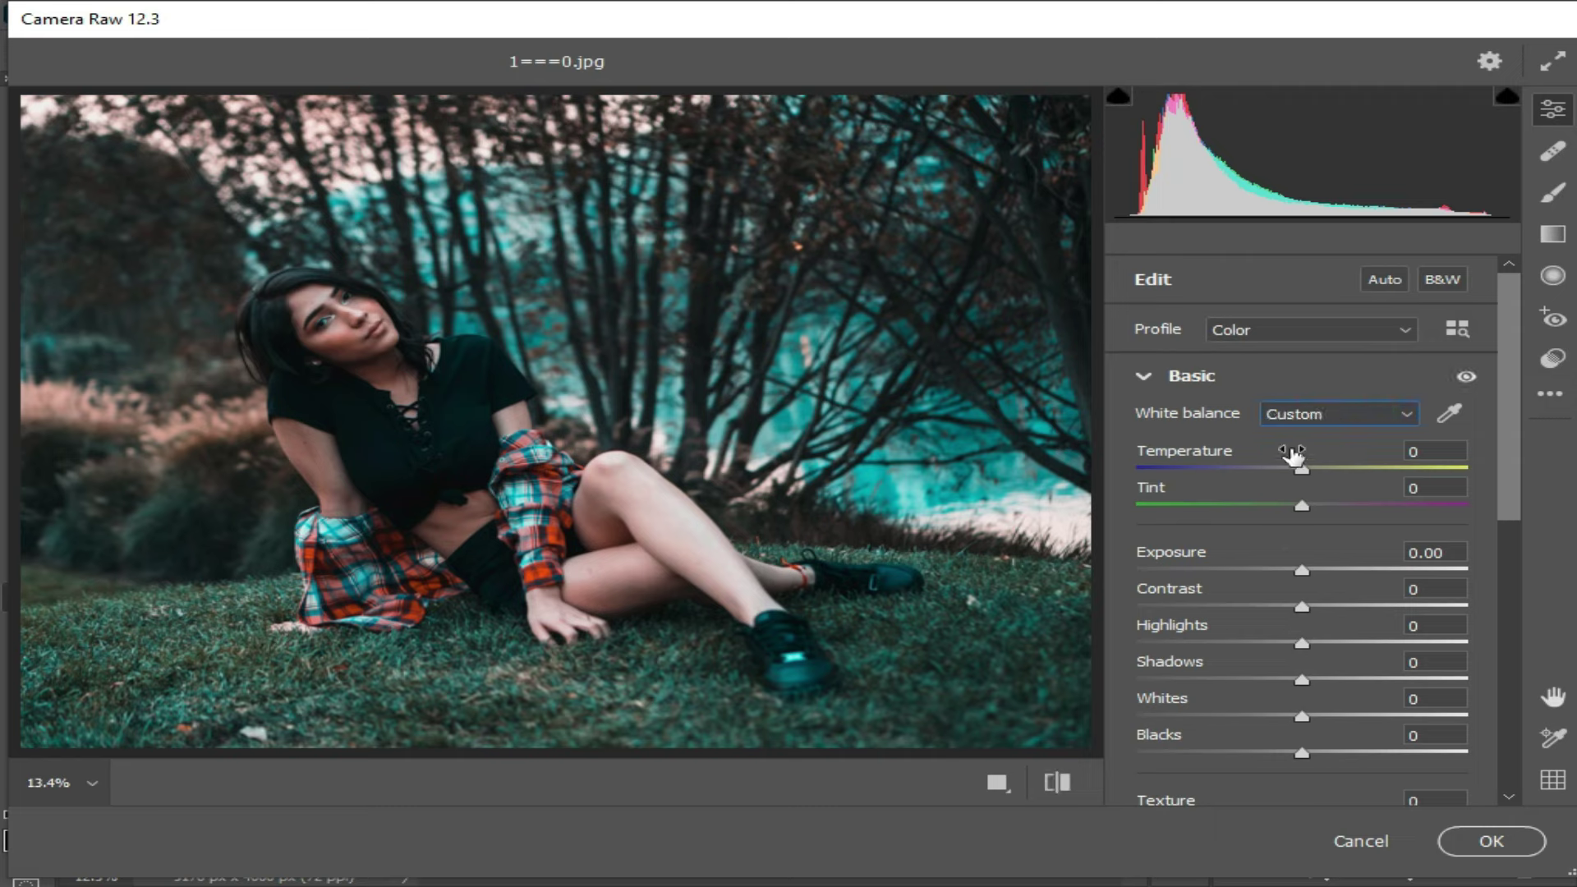
mouse_move(1302, 568)
mouse_down()
mouse_move(1279, 568)
mouse_move(1300, 606)
mouse_move(1346, 606)
mouse_move(1262, 648)
mouse_move(1259, 680)
mouse_move(1362, 682)
mouse_move(1273, 721)
mouse_move(1400, 716)
mouse_up()
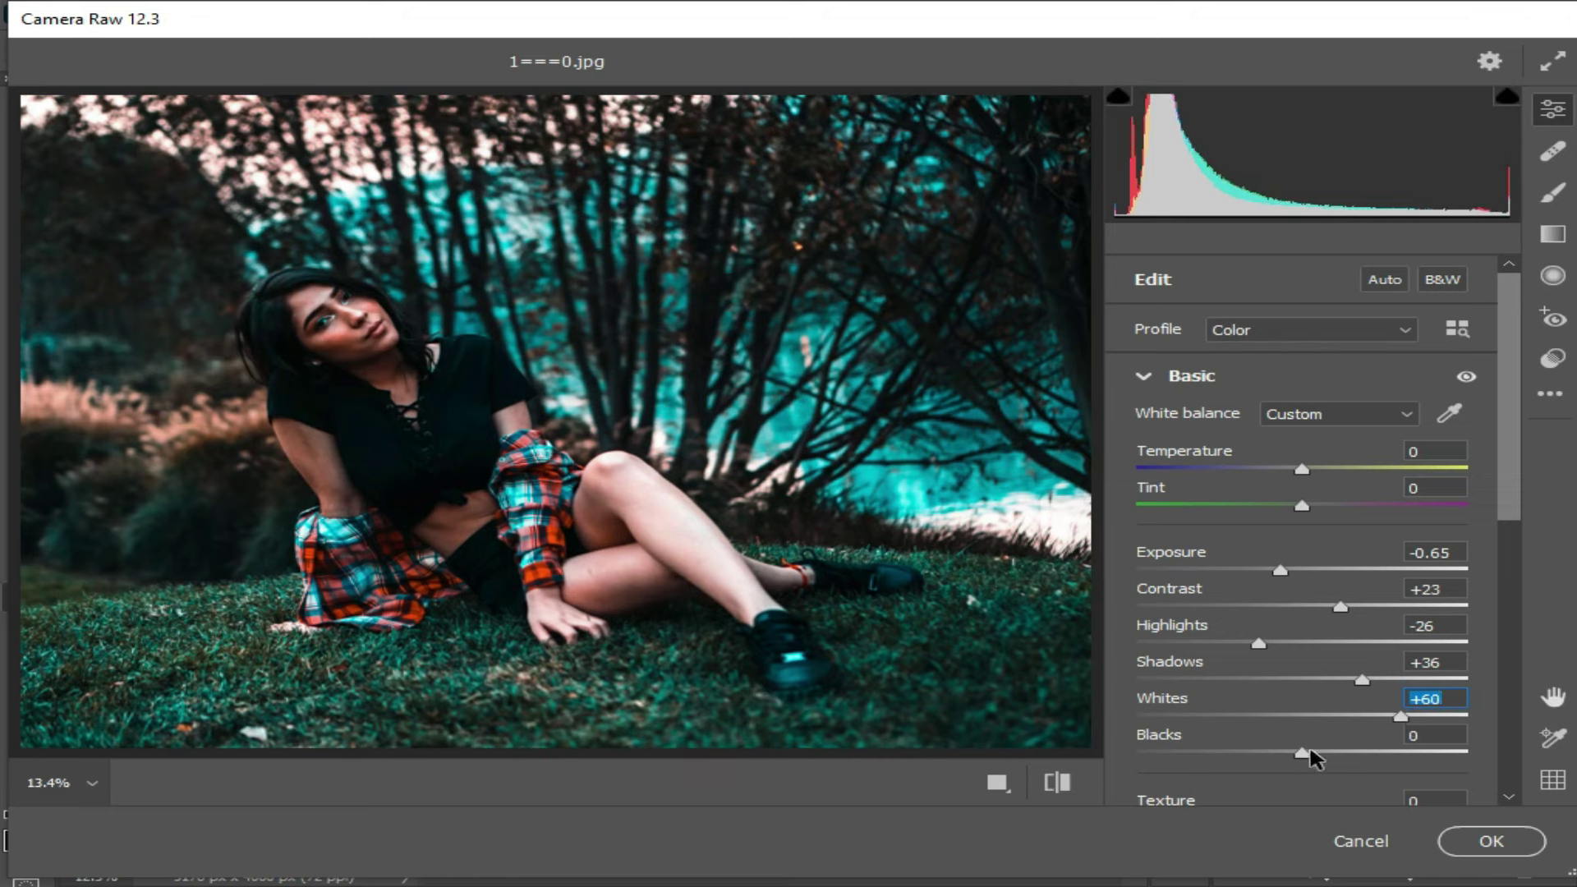
drag(1302, 753, 1380, 753)
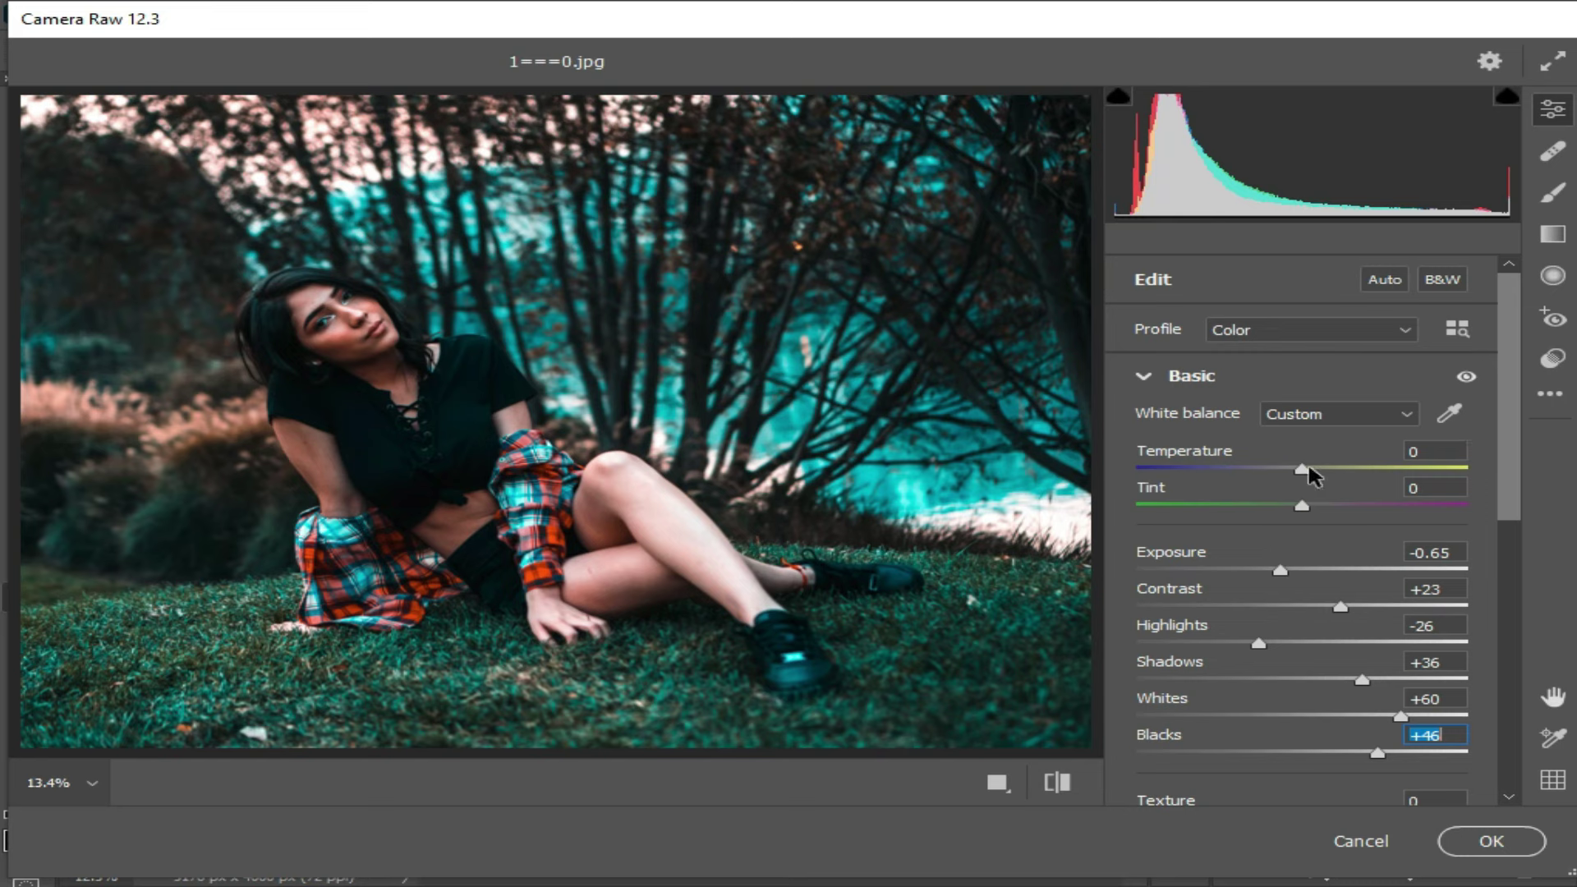
mouse_move(1302, 468)
mouse_down()
mouse_move(1281, 475)
mouse_move(1292, 508)
mouse_move(1255, 516)
mouse_up()
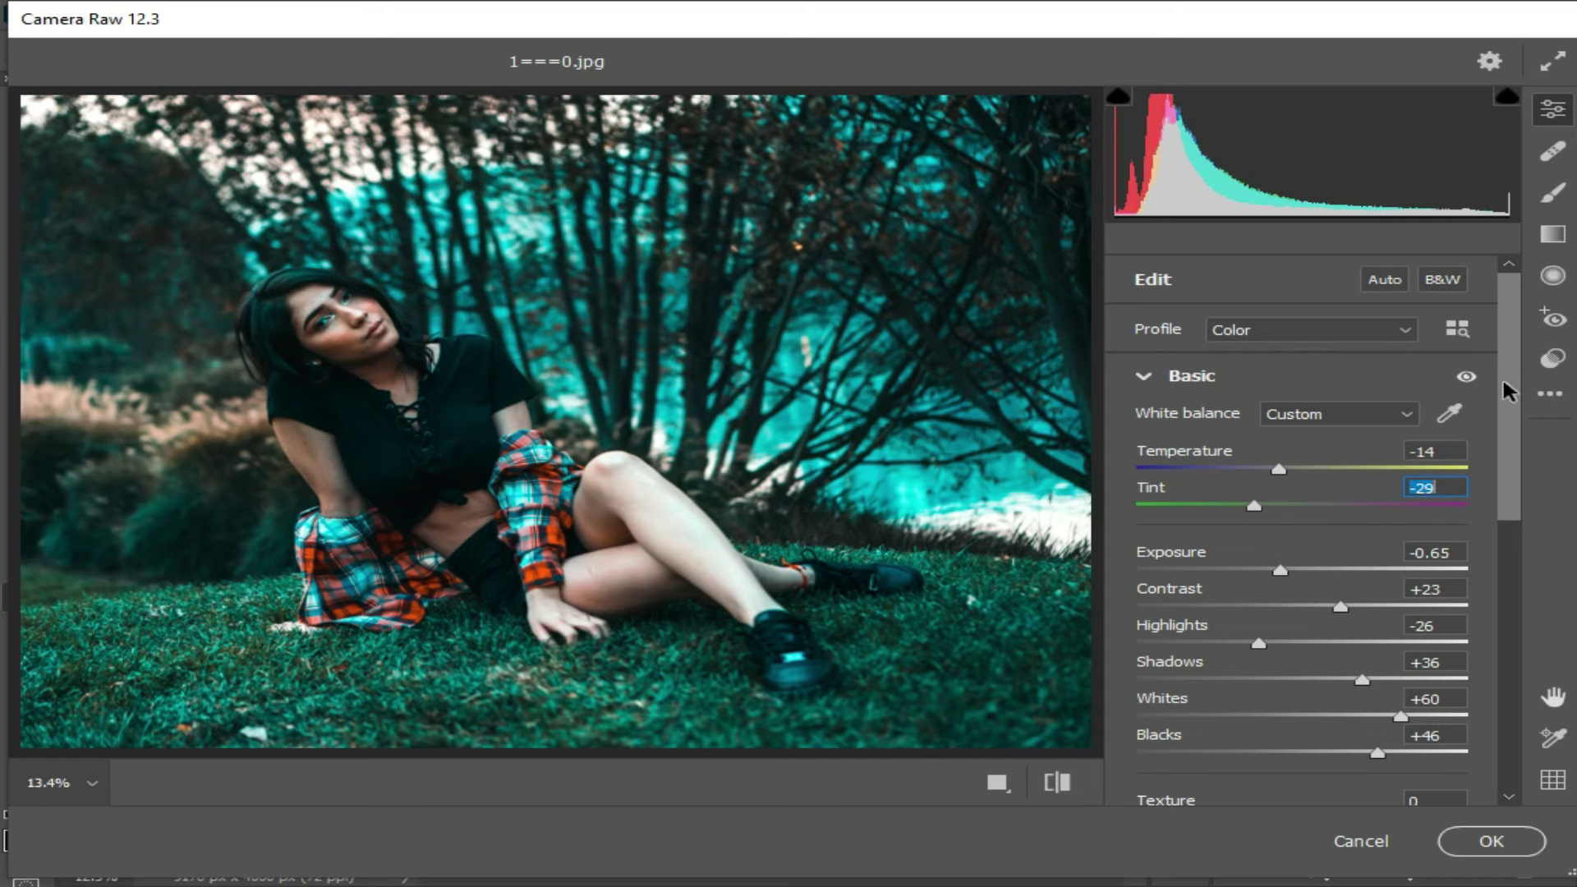
Step: Raise Camera Raw blacks to +70 and darken shadows to -34
scroll(1462, 459, down, 3)
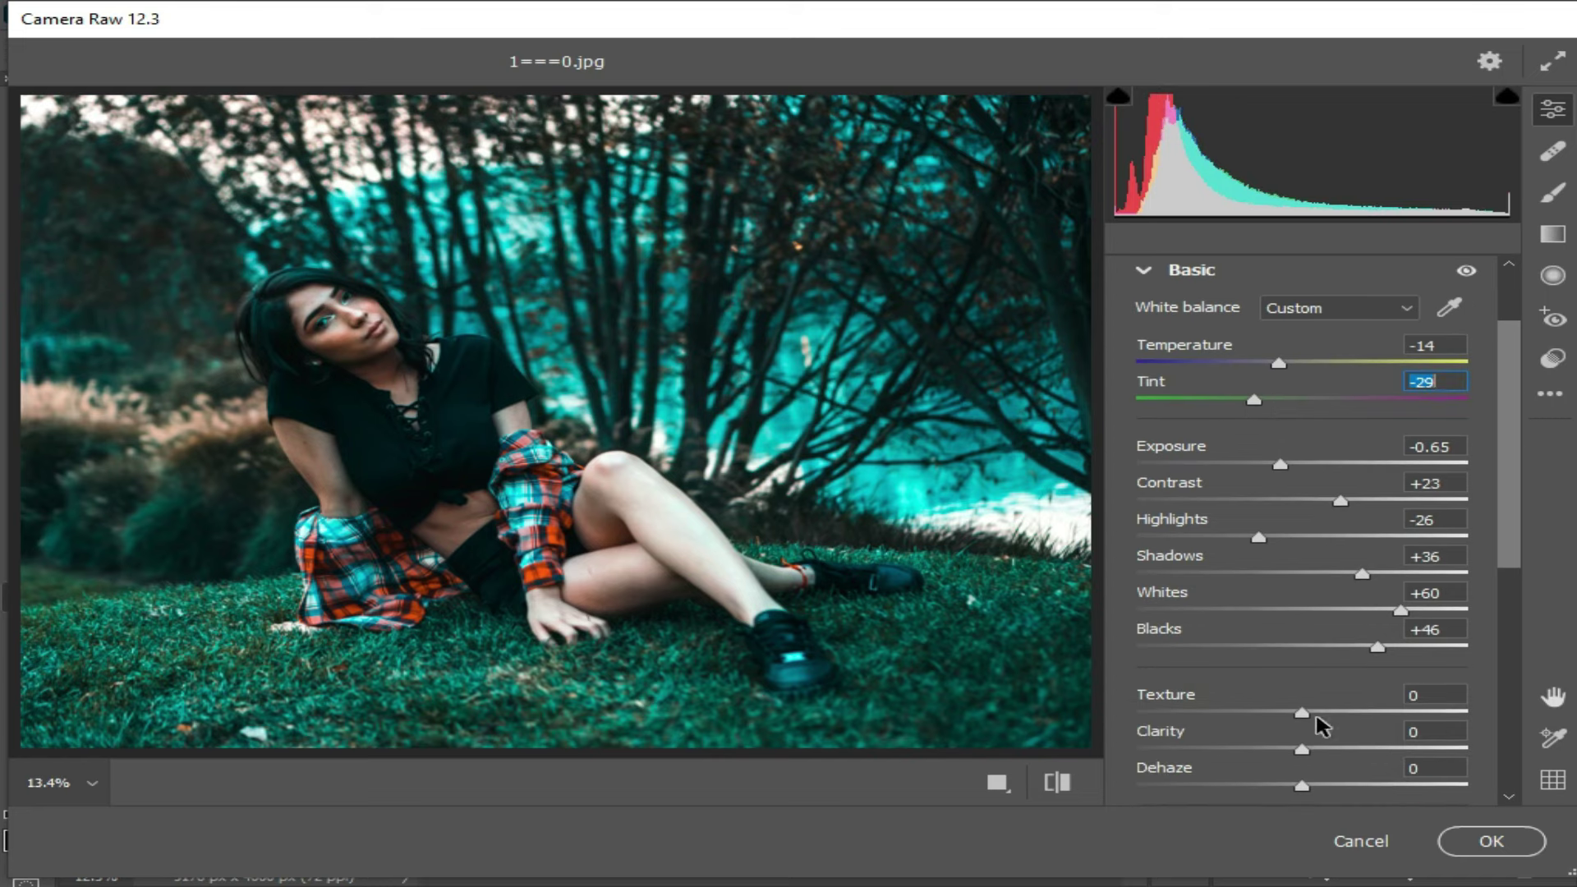
mouse_move(1377, 647)
mouse_down()
mouse_move(1345, 652)
mouse_move(1404, 655)
mouse_up()
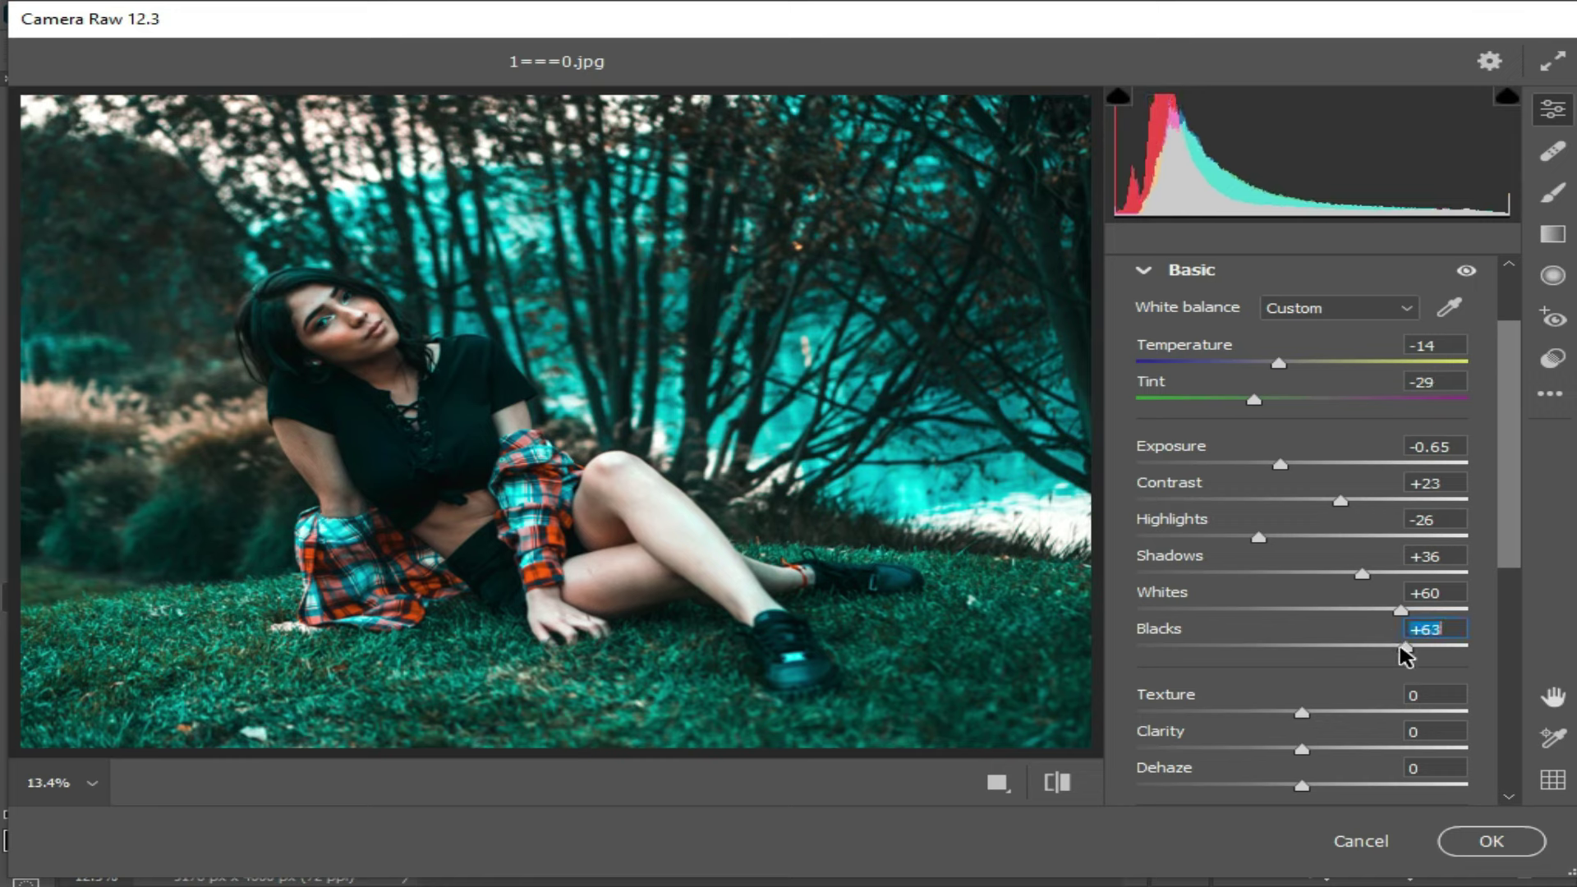
scroll(1521, 427, up, 2)
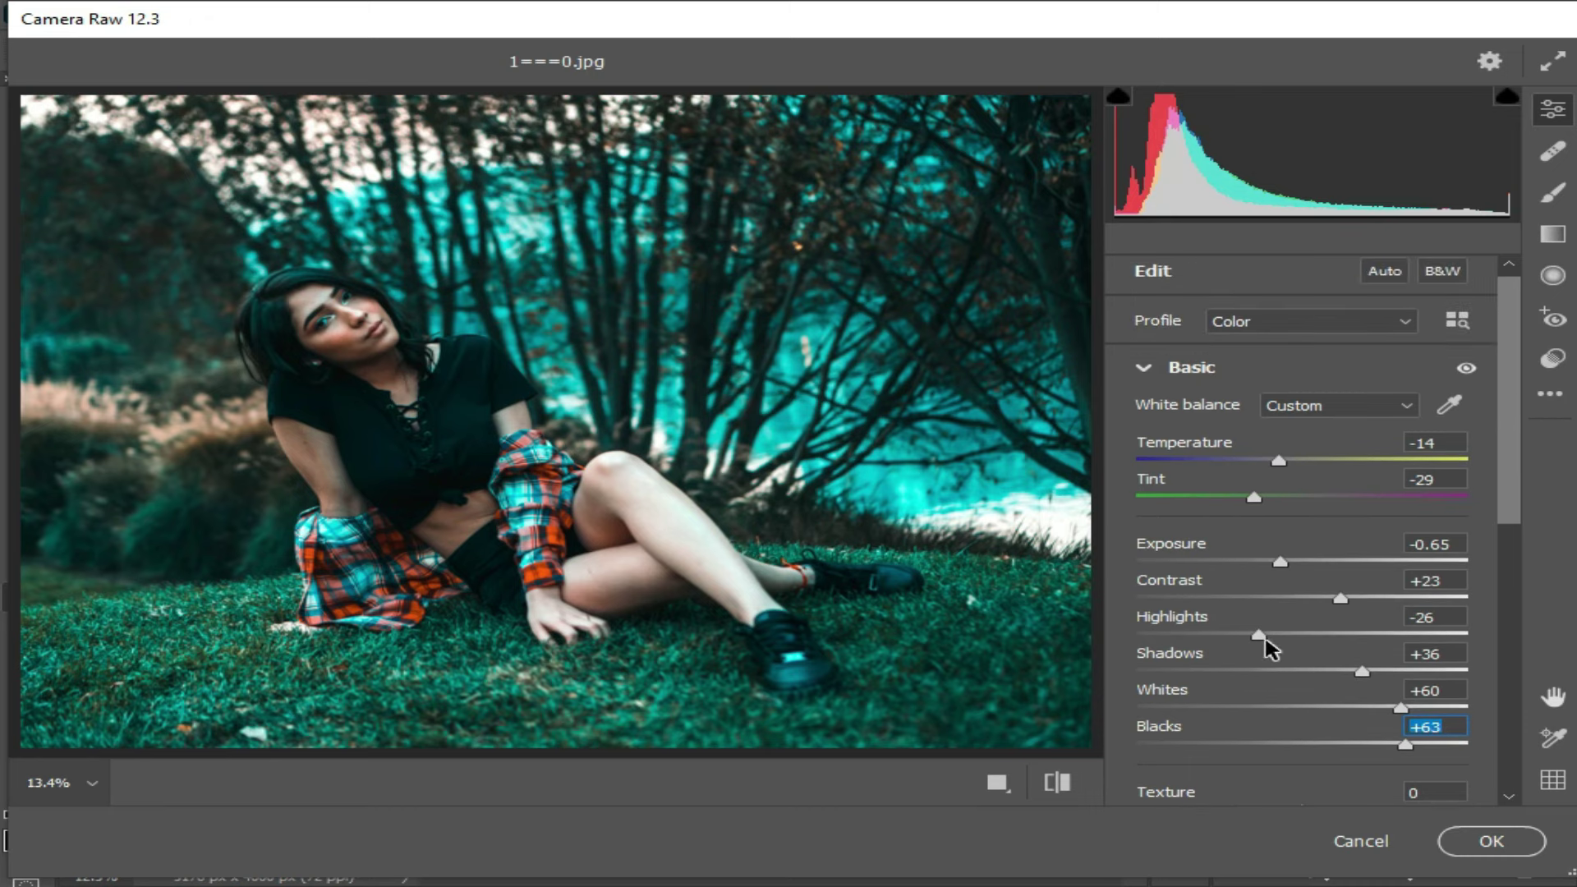
drag(1360, 671, 1260, 670)
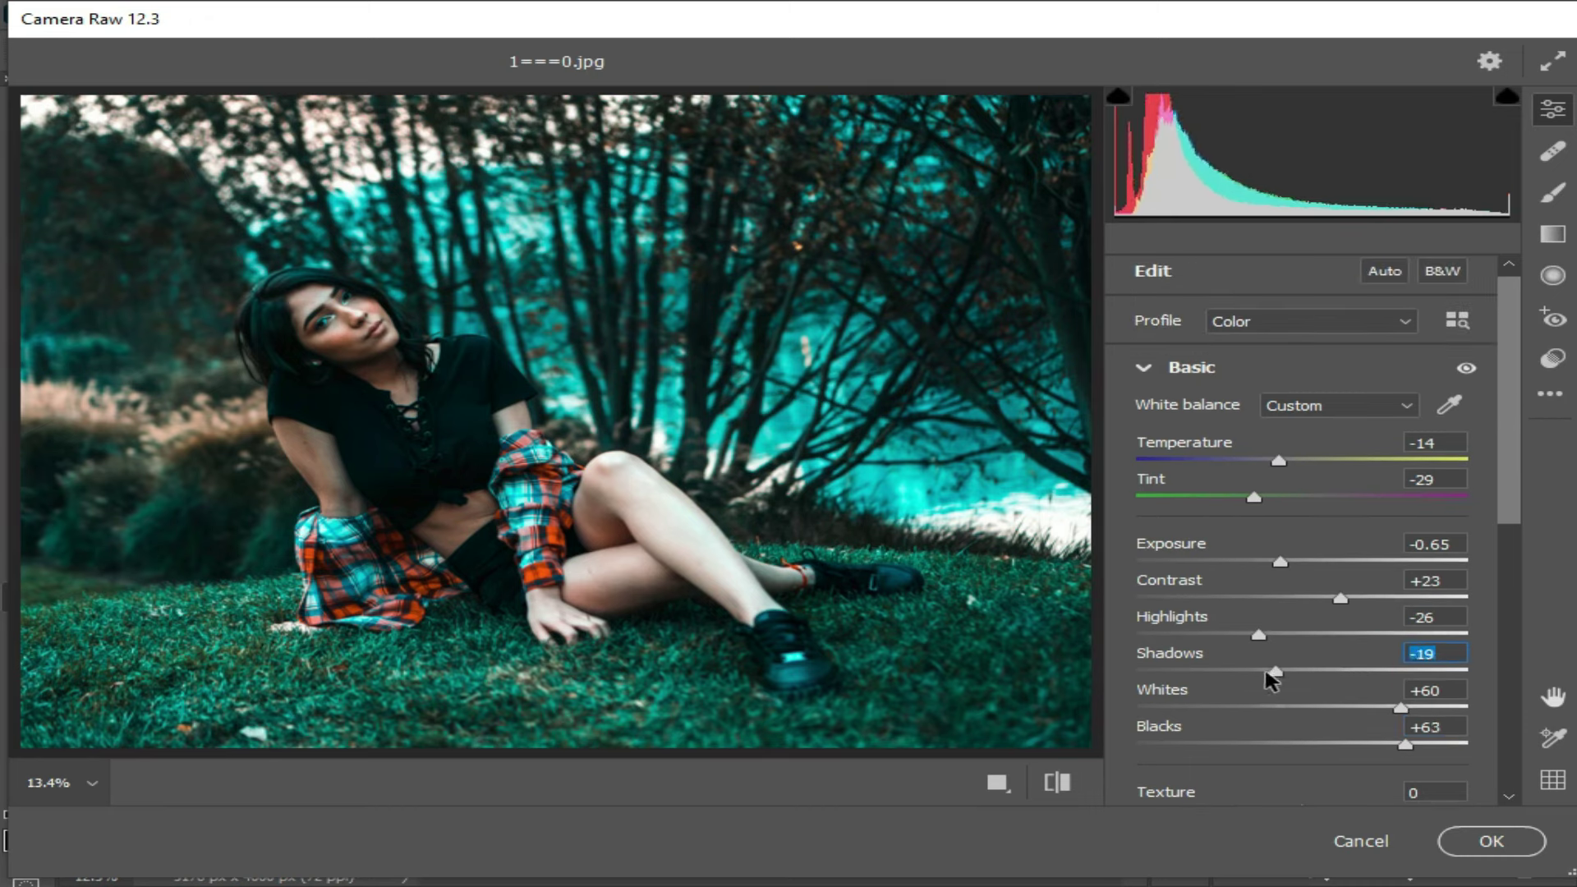
Step: Retune temperature -26, exposure -0.20, contrast +33, highlights -39 and whites +43
mouse_move(1278, 460)
mouse_down()
mouse_move(1257, 461)
mouse_move(1286, 464)
mouse_move(1258, 464)
mouse_move(1245, 508)
mouse_up()
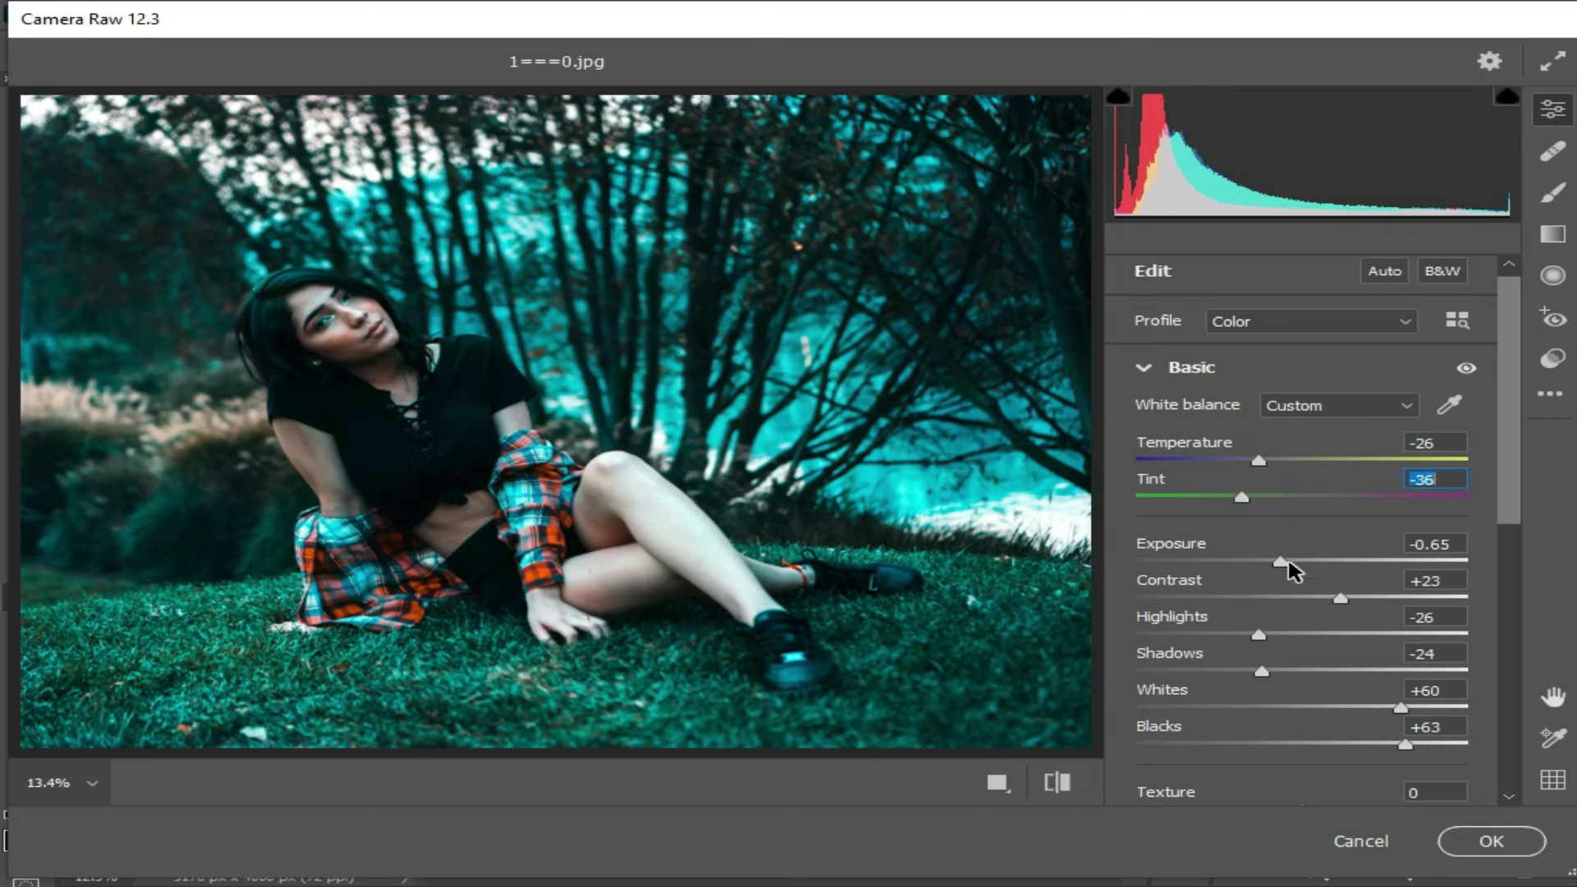
drag(1281, 561, 1295, 562)
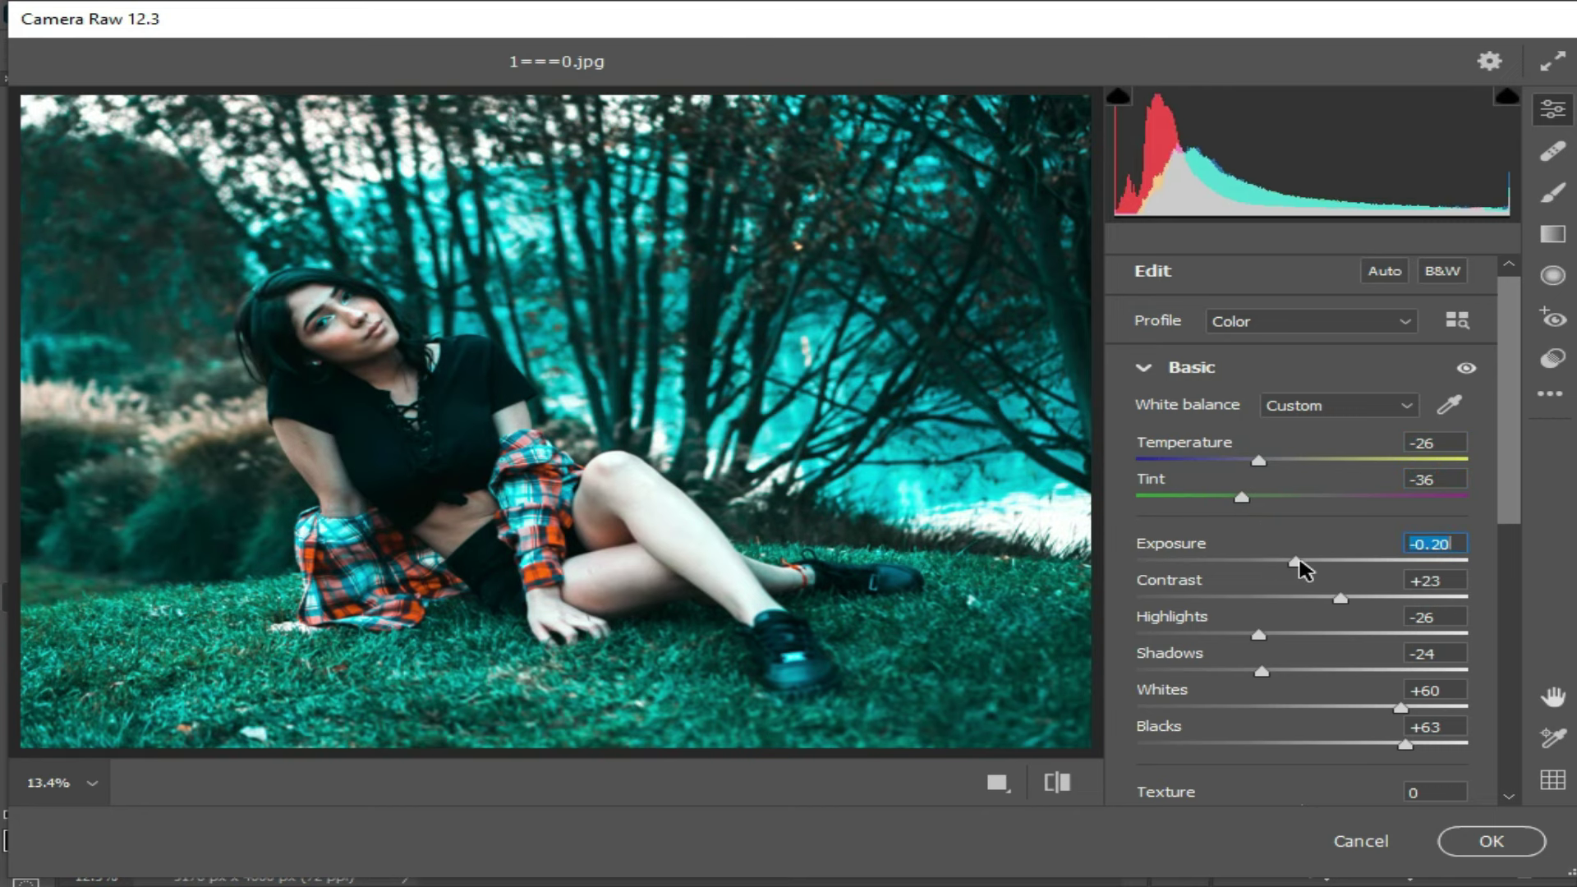
drag(1340, 598, 1355, 599)
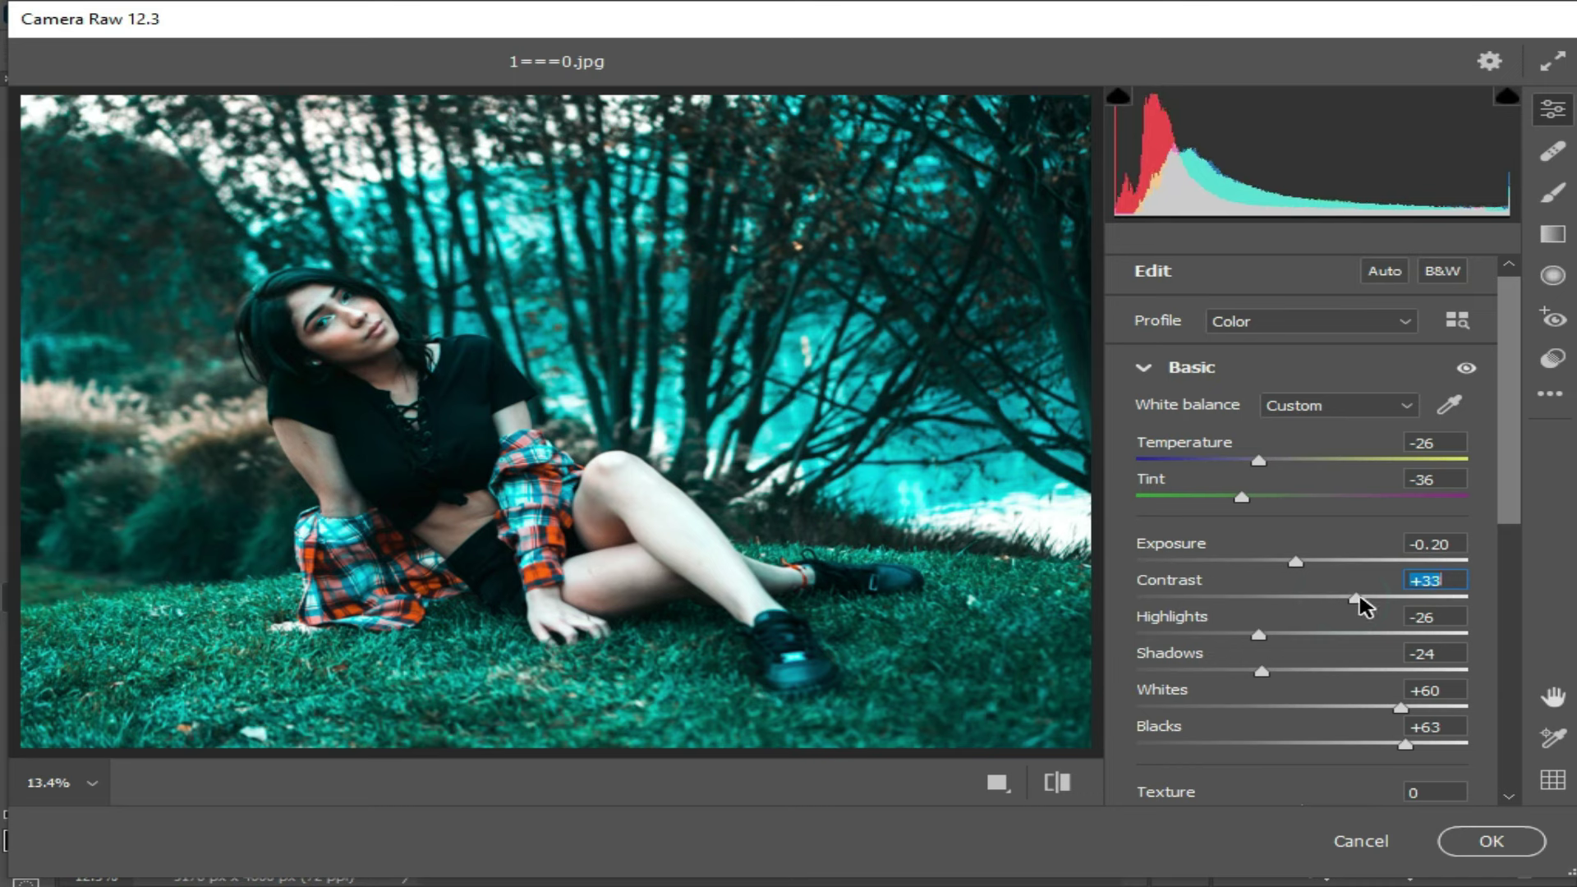
mouse_move(1260, 634)
mouse_down()
mouse_move(1243, 636)
mouse_move(1247, 669)
mouse_up()
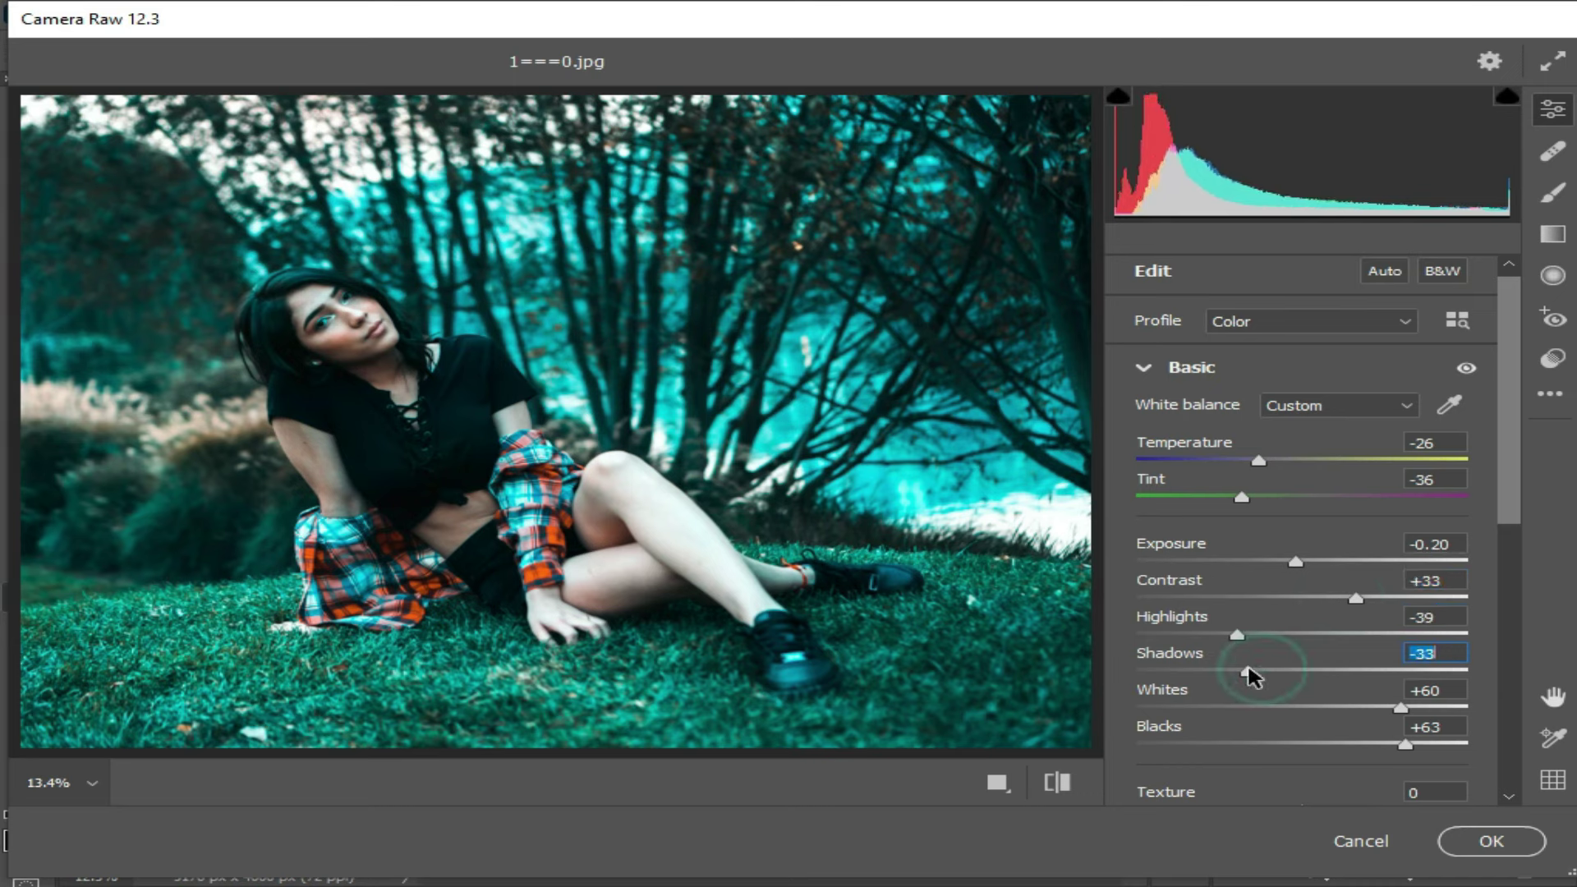
mouse_move(1400, 708)
mouse_down()
mouse_move(1372, 711)
mouse_move(1418, 746)
mouse_move(1295, 749)
mouse_move(1419, 747)
mouse_up()
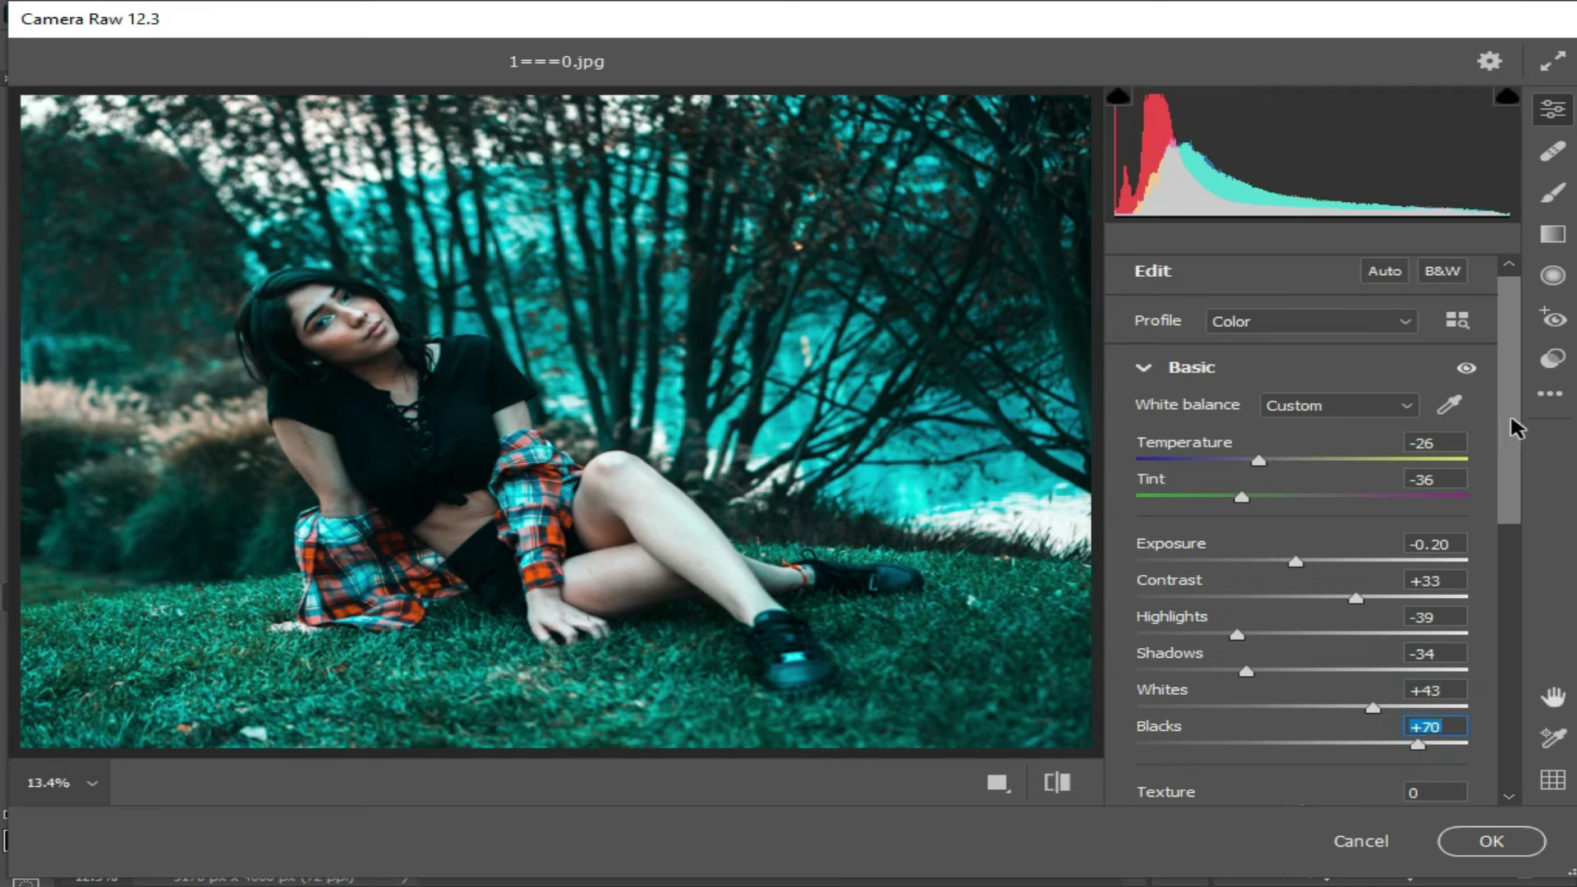
Step: Compare before/after, then apply the Camera Raw grade to Layer 1 as a smart filter
click(1057, 785)
click(1058, 784)
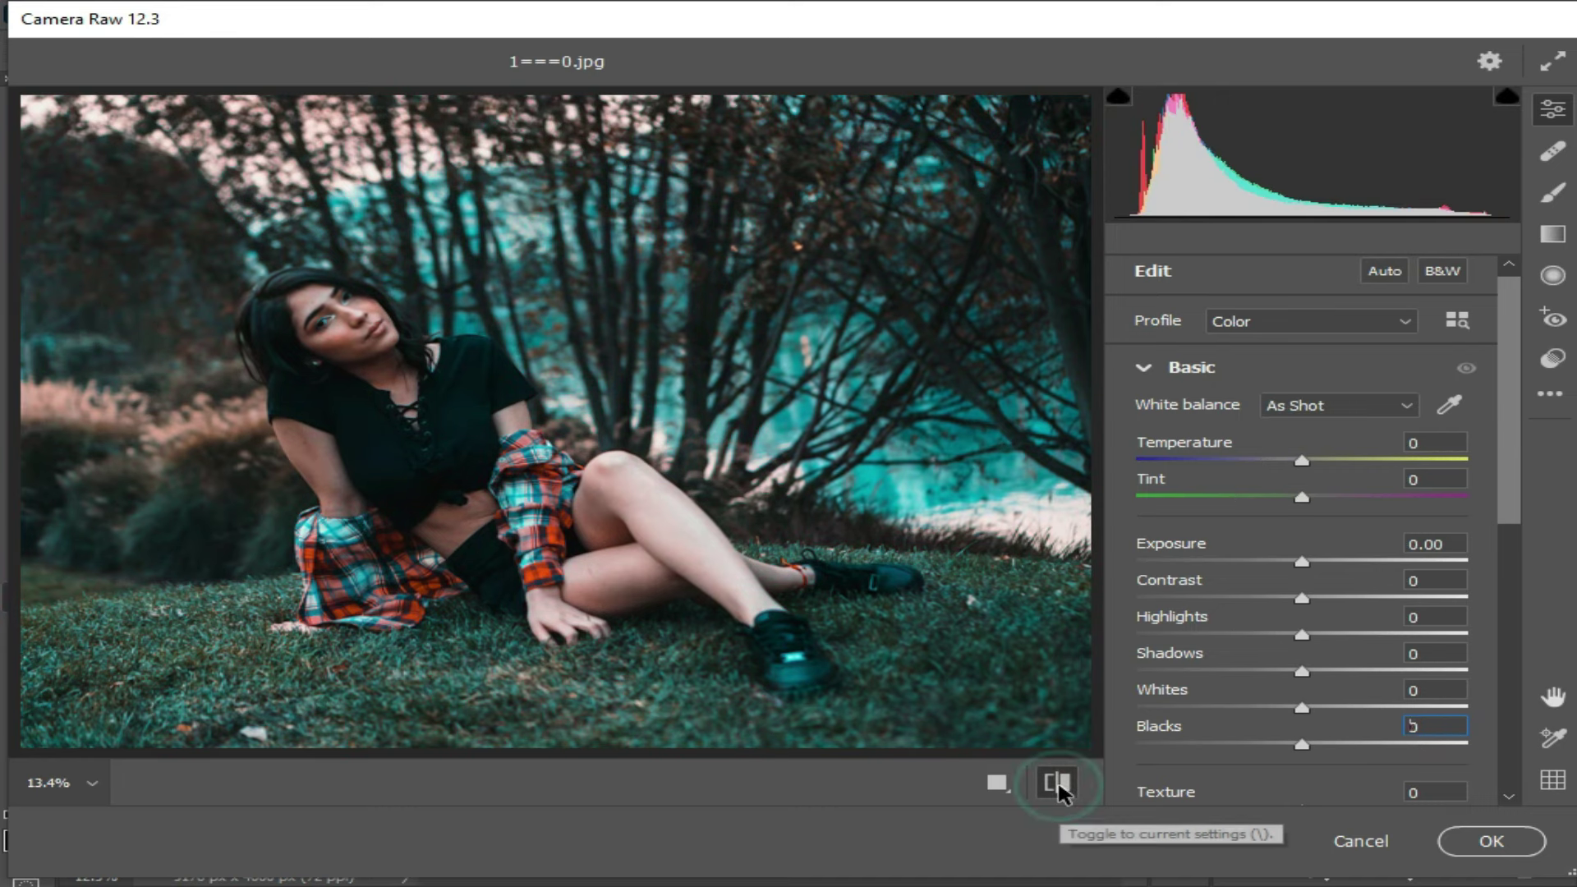
click(1058, 785)
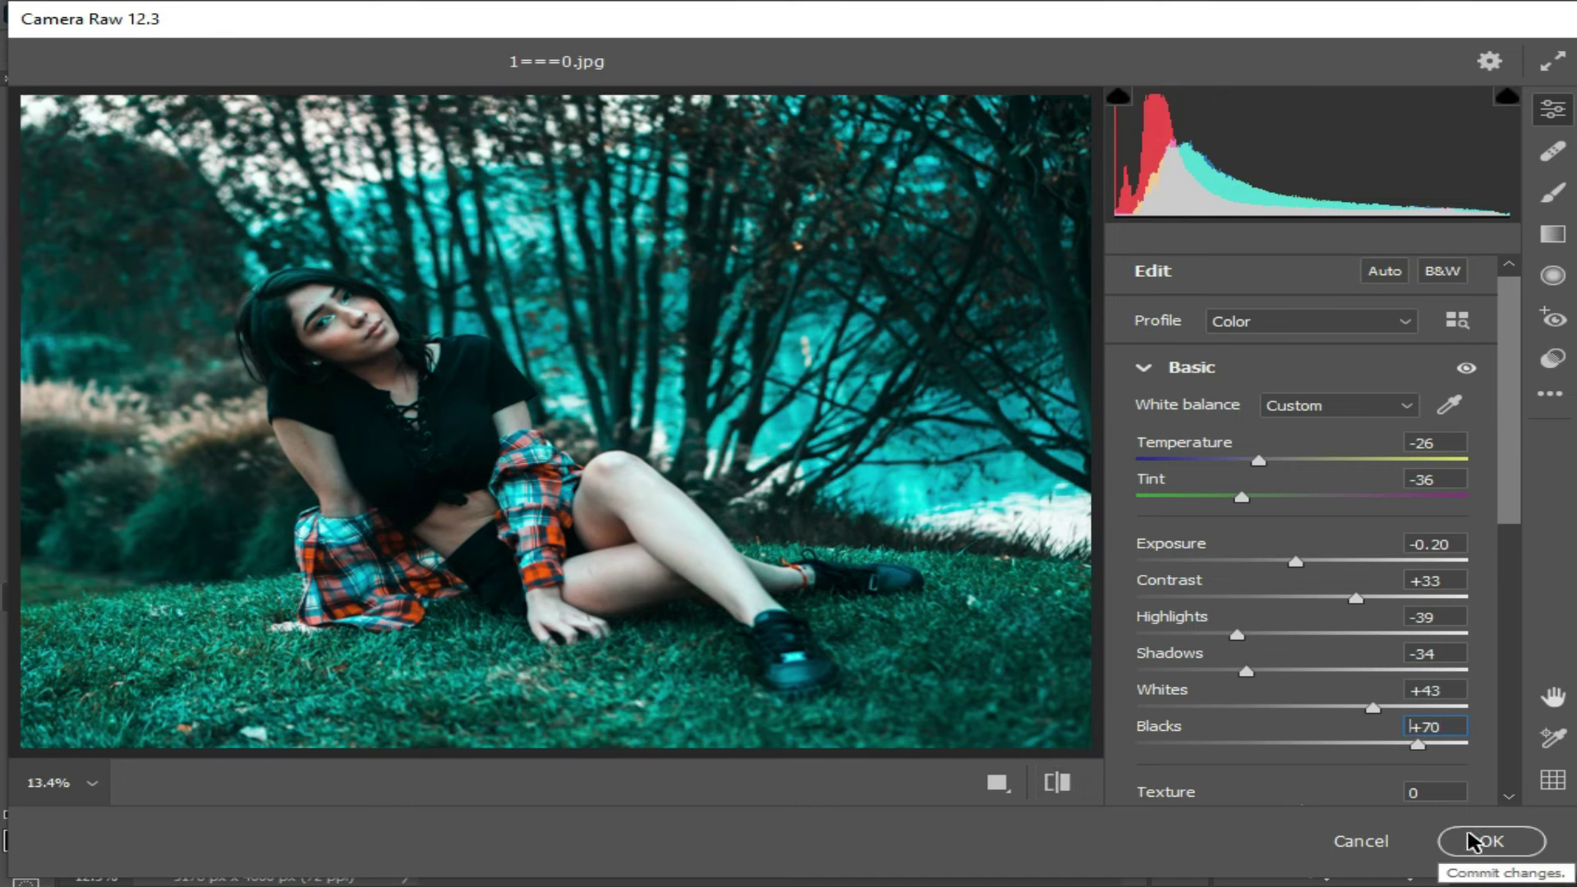
click(1474, 841)
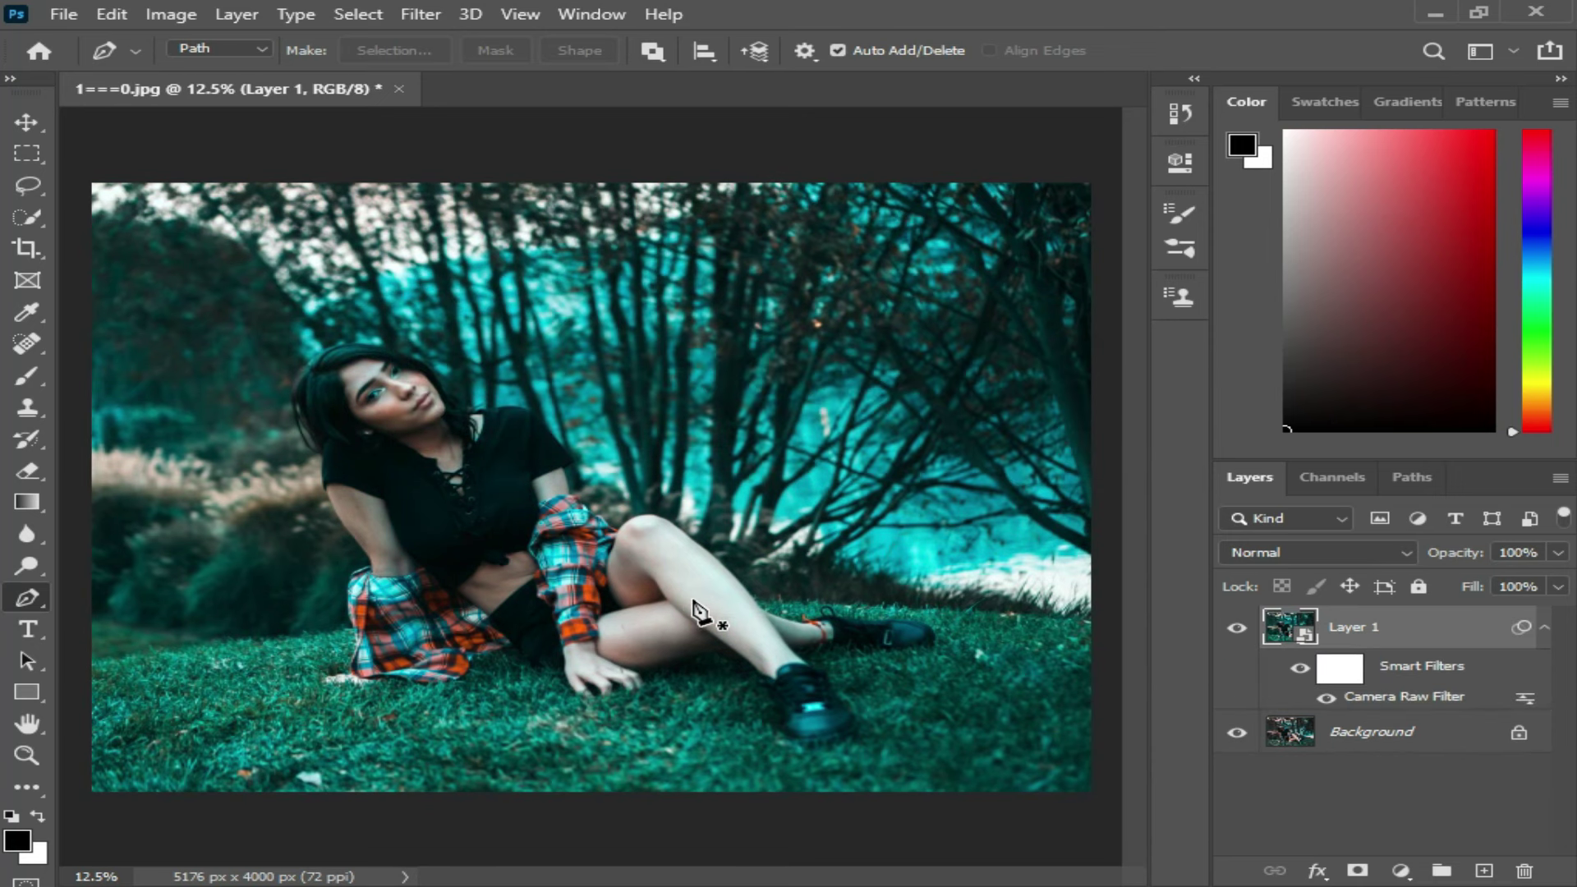
Step: Add a Levels adjustment layer with midtones 0.96 and white output 243
click(1400, 870)
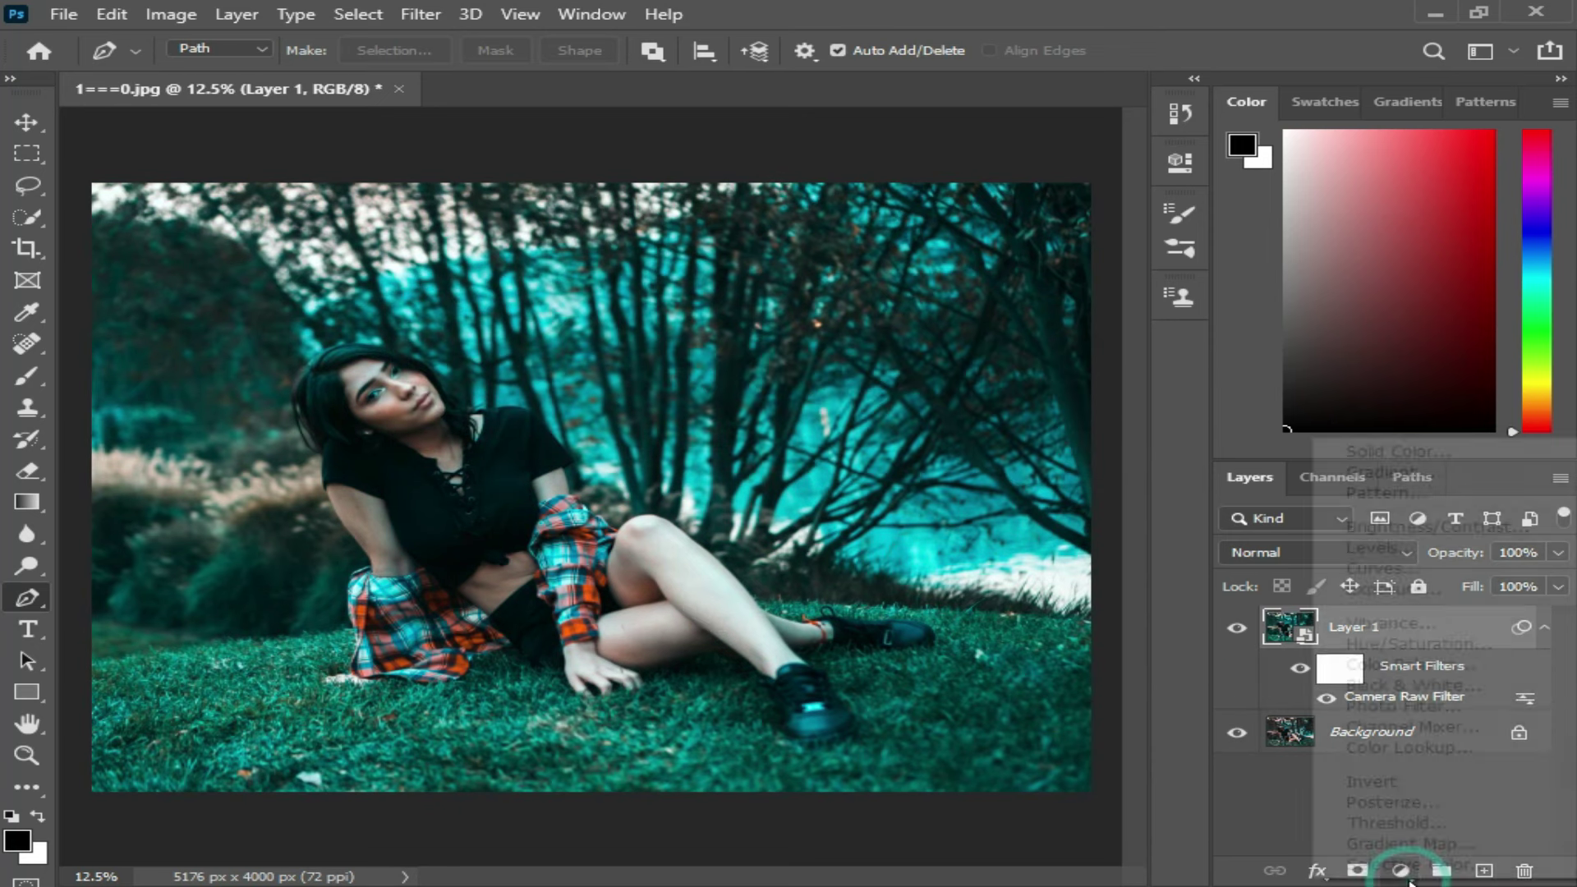
click(1396, 547)
drag(938, 408, 934, 408)
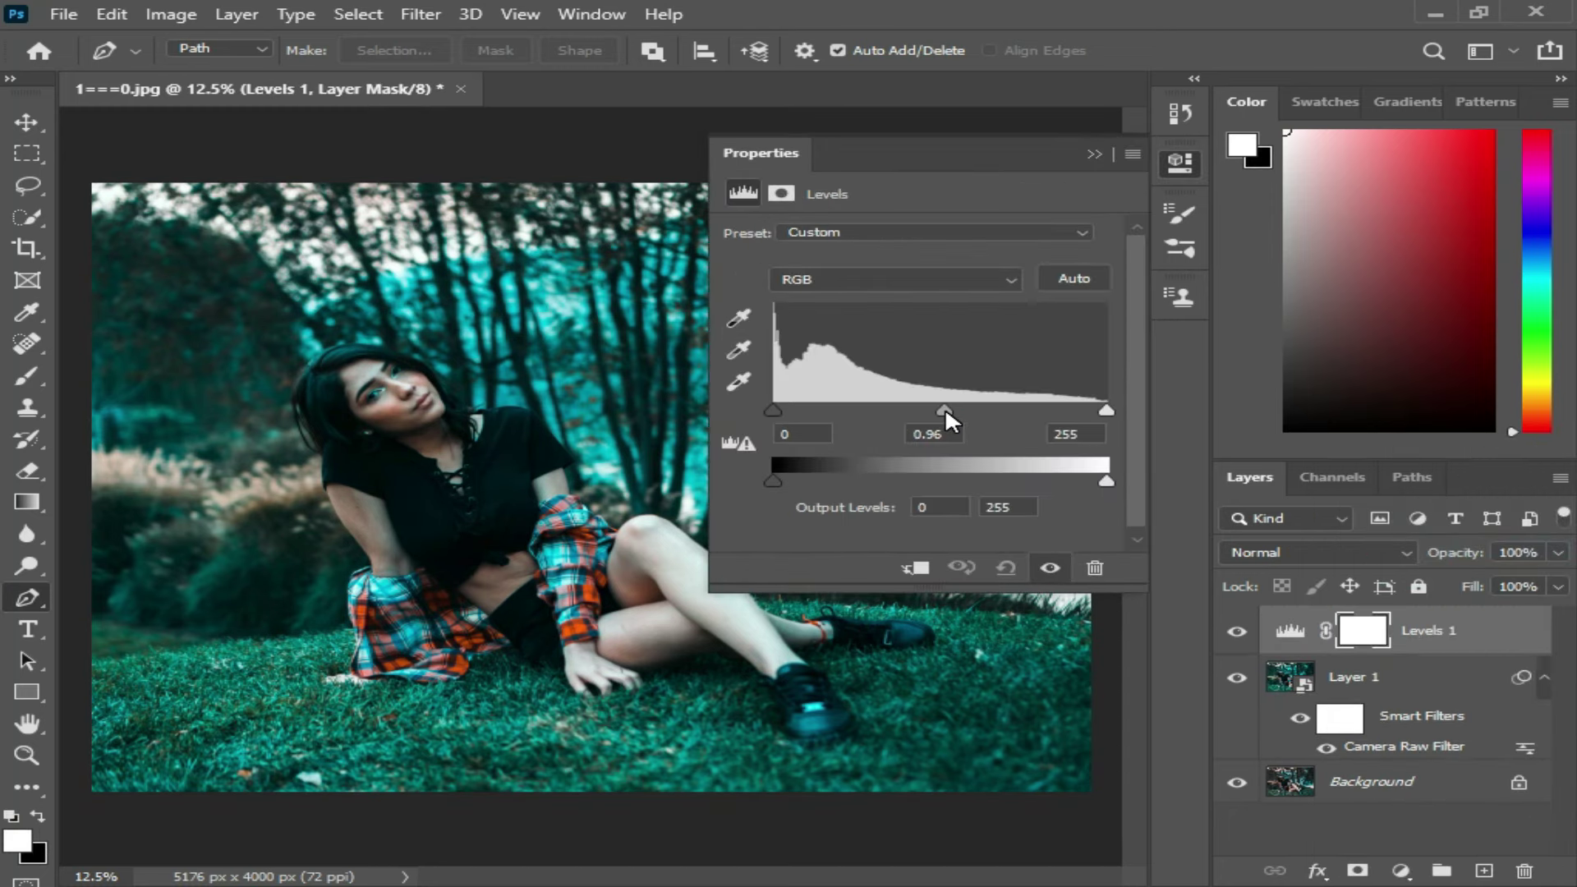
drag(1106, 480, 1099, 481)
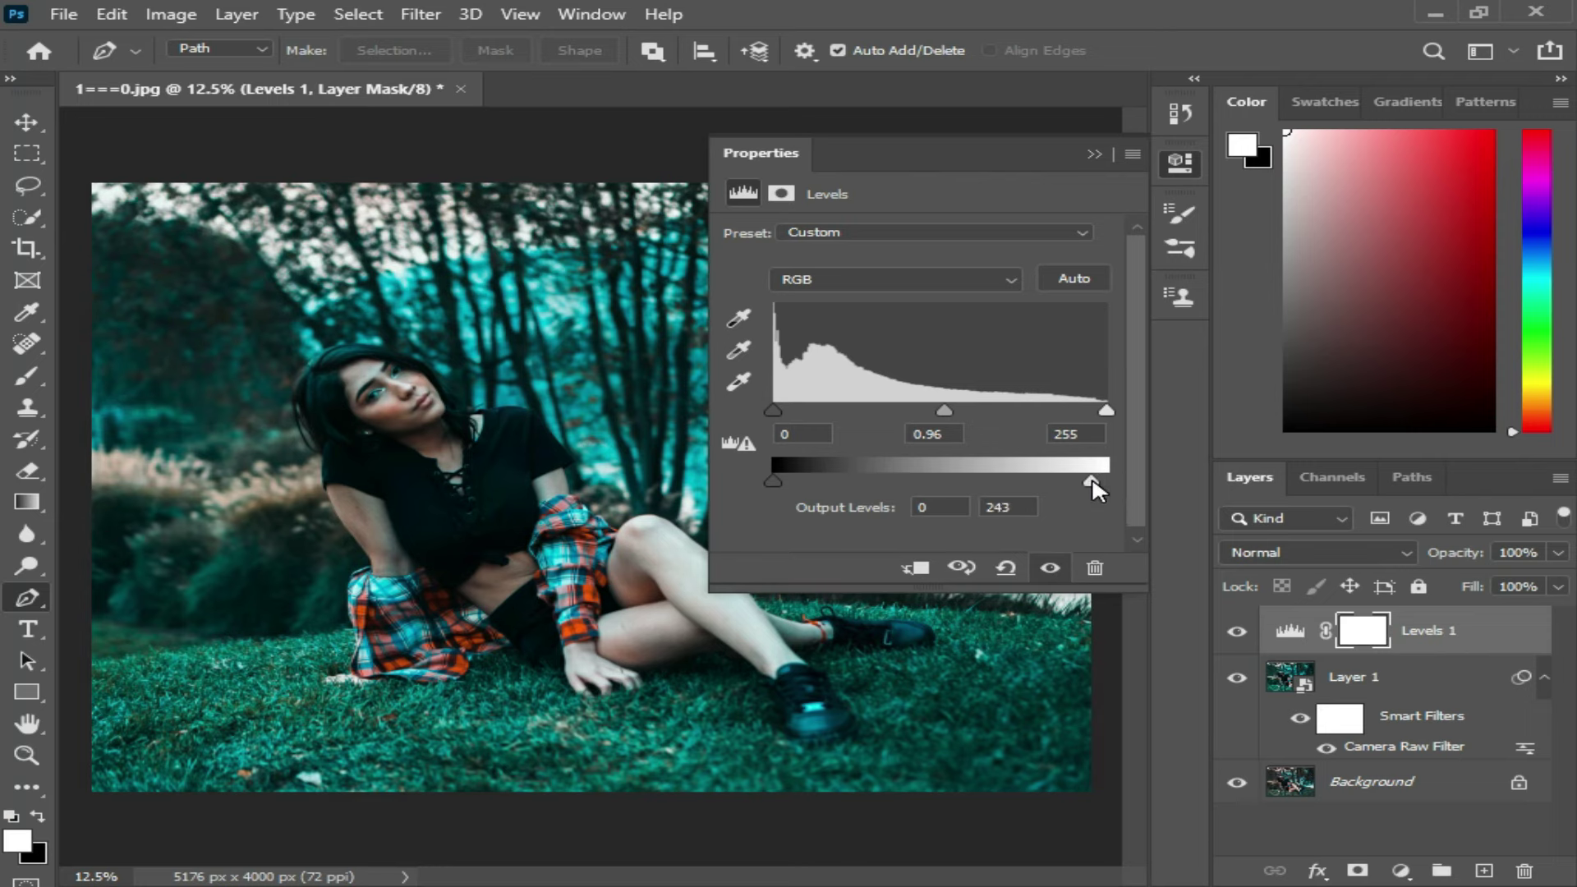
click(1095, 155)
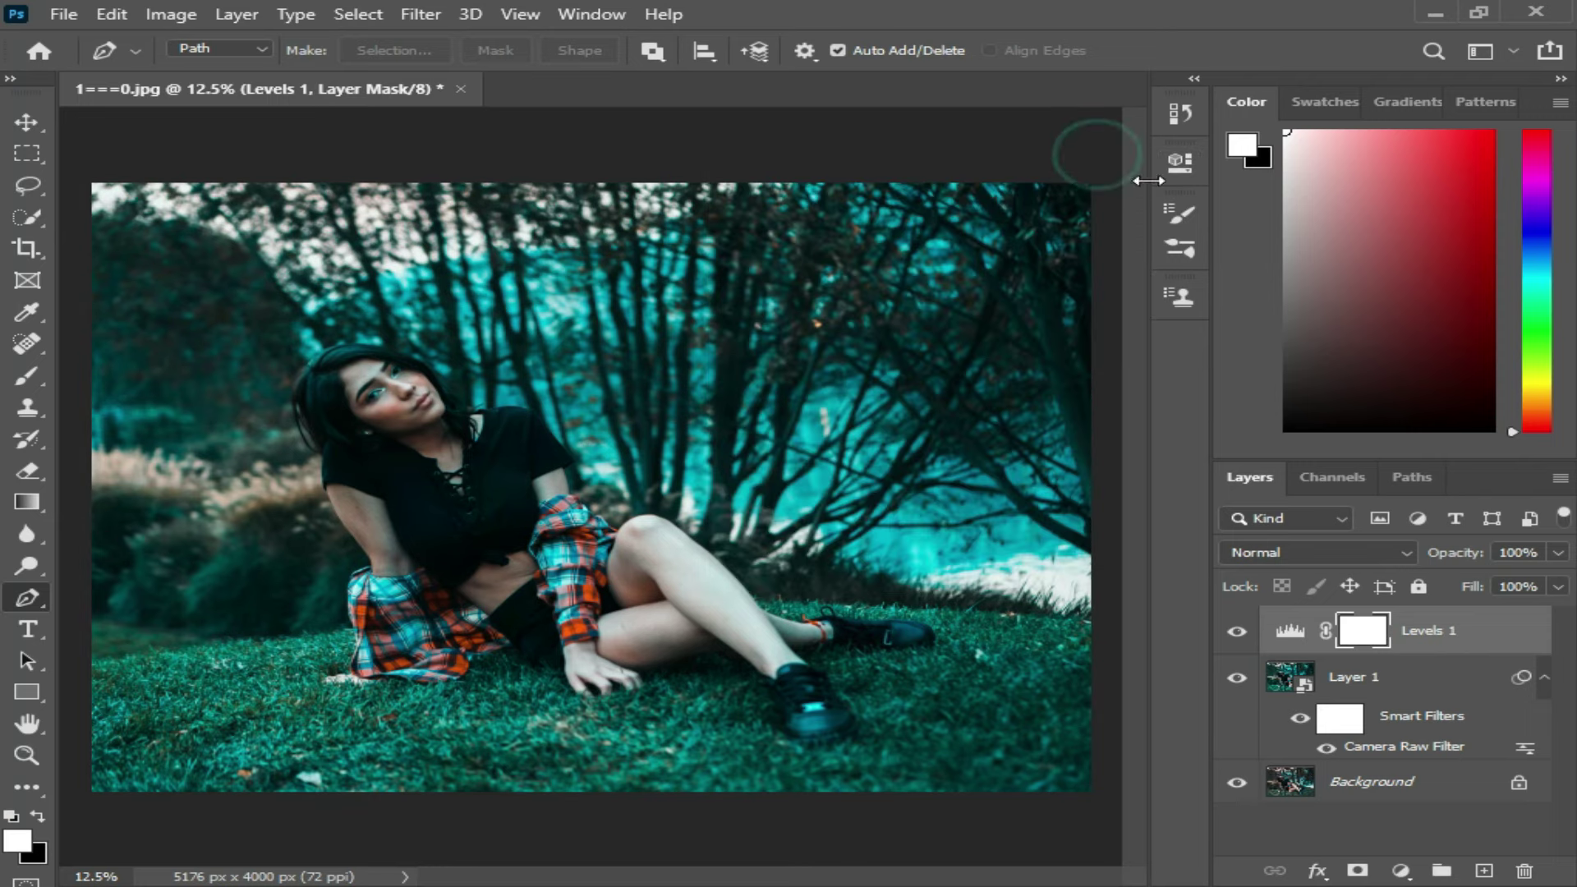
click(1400, 871)
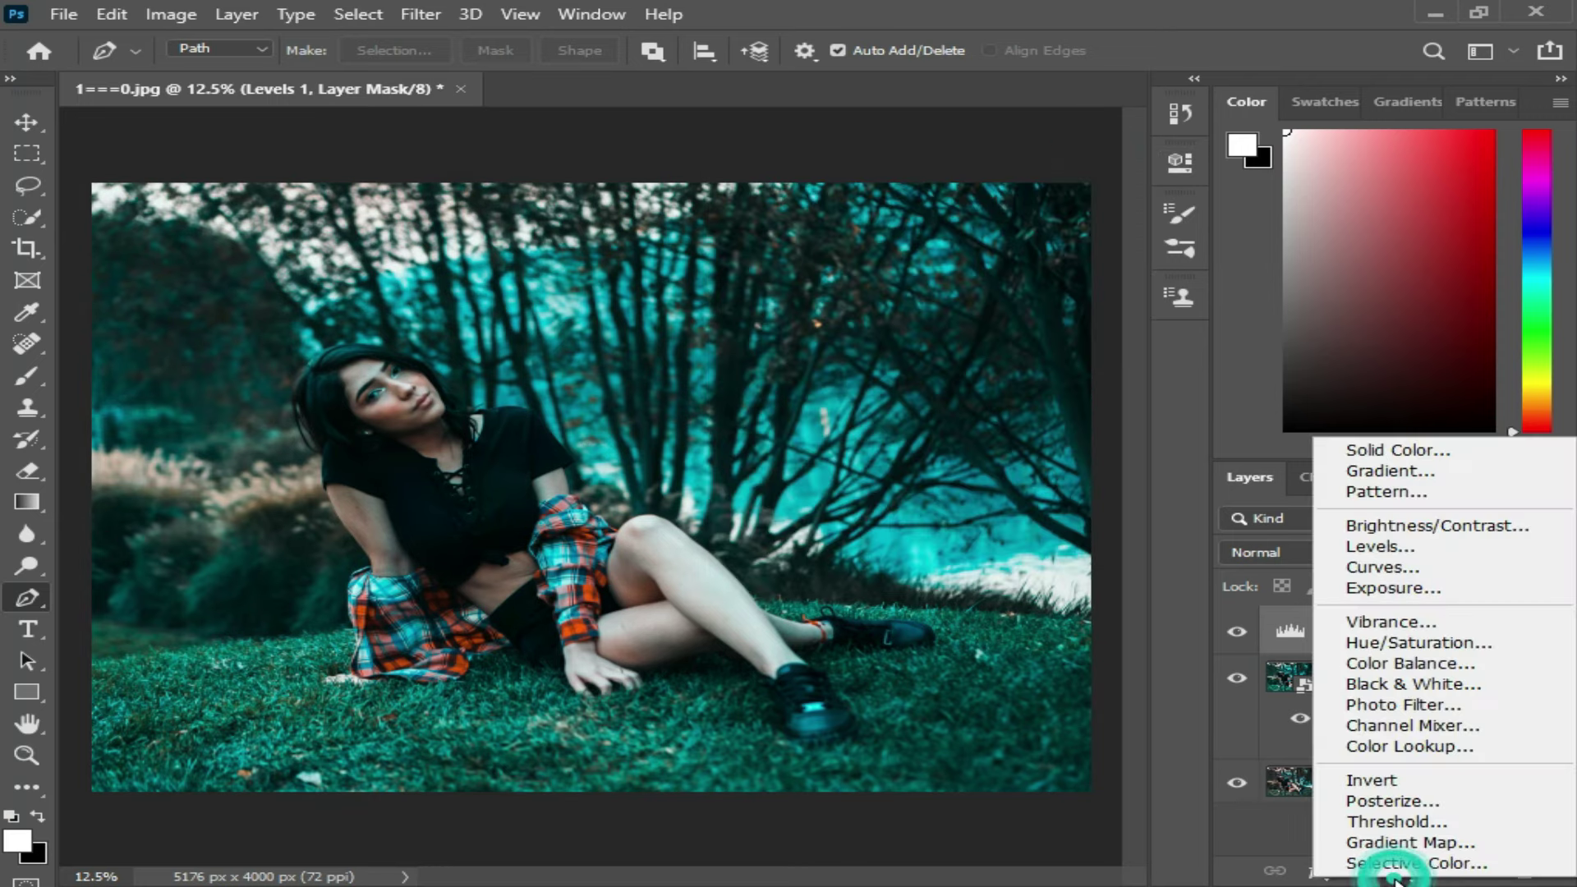
Step: Add a Hue/Saturation adjustment layer above Levels 1, testing the hue slider but keeping it near 0
click(1396, 642)
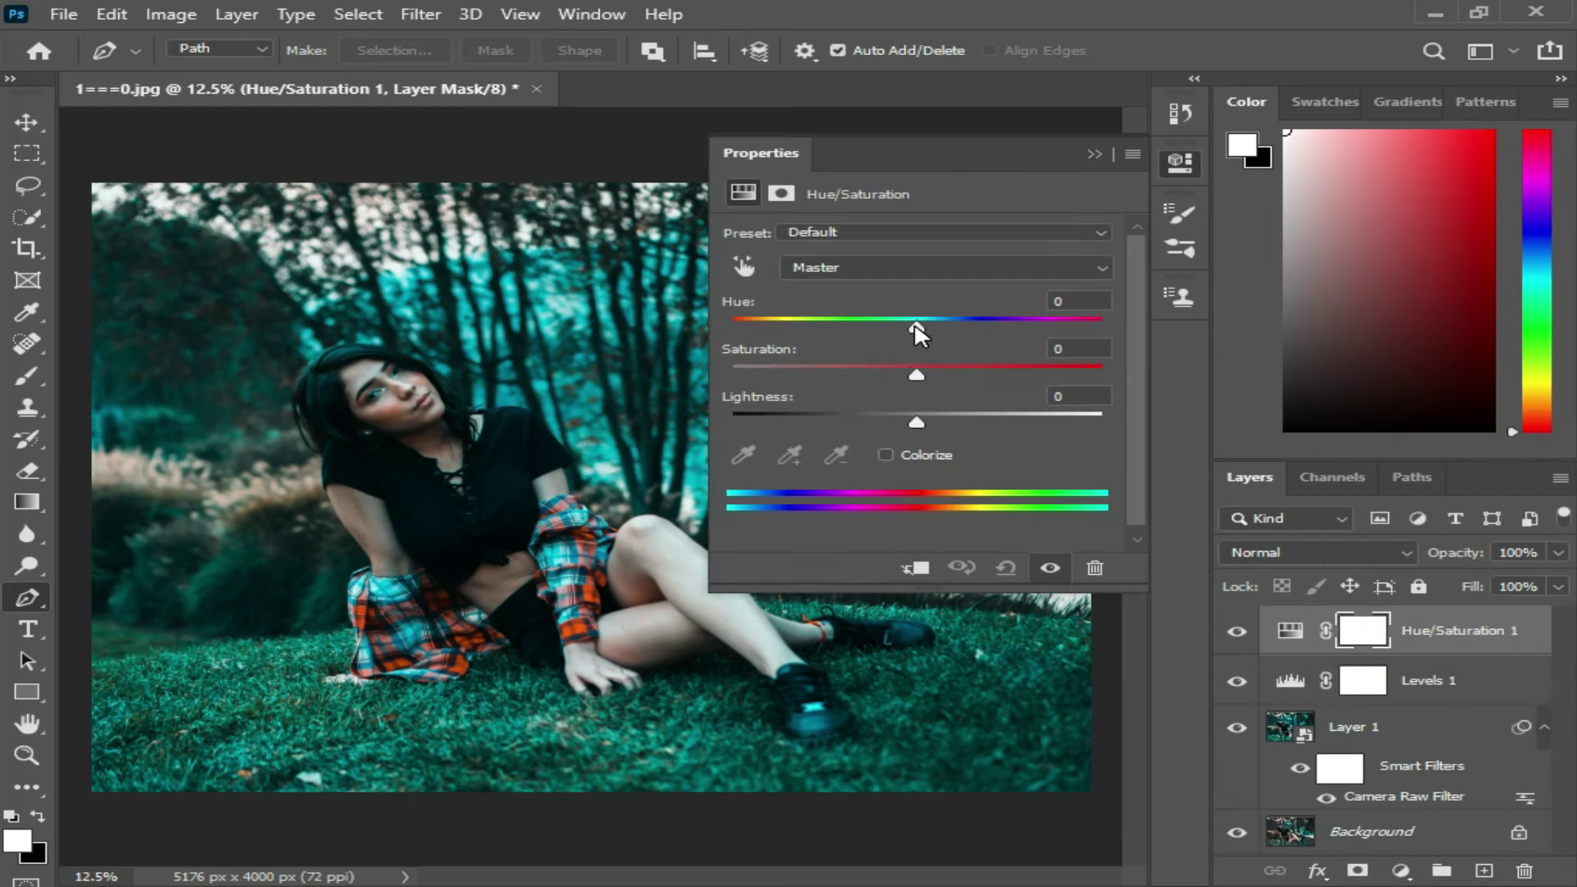
drag(915, 326, 918, 328)
click(1103, 154)
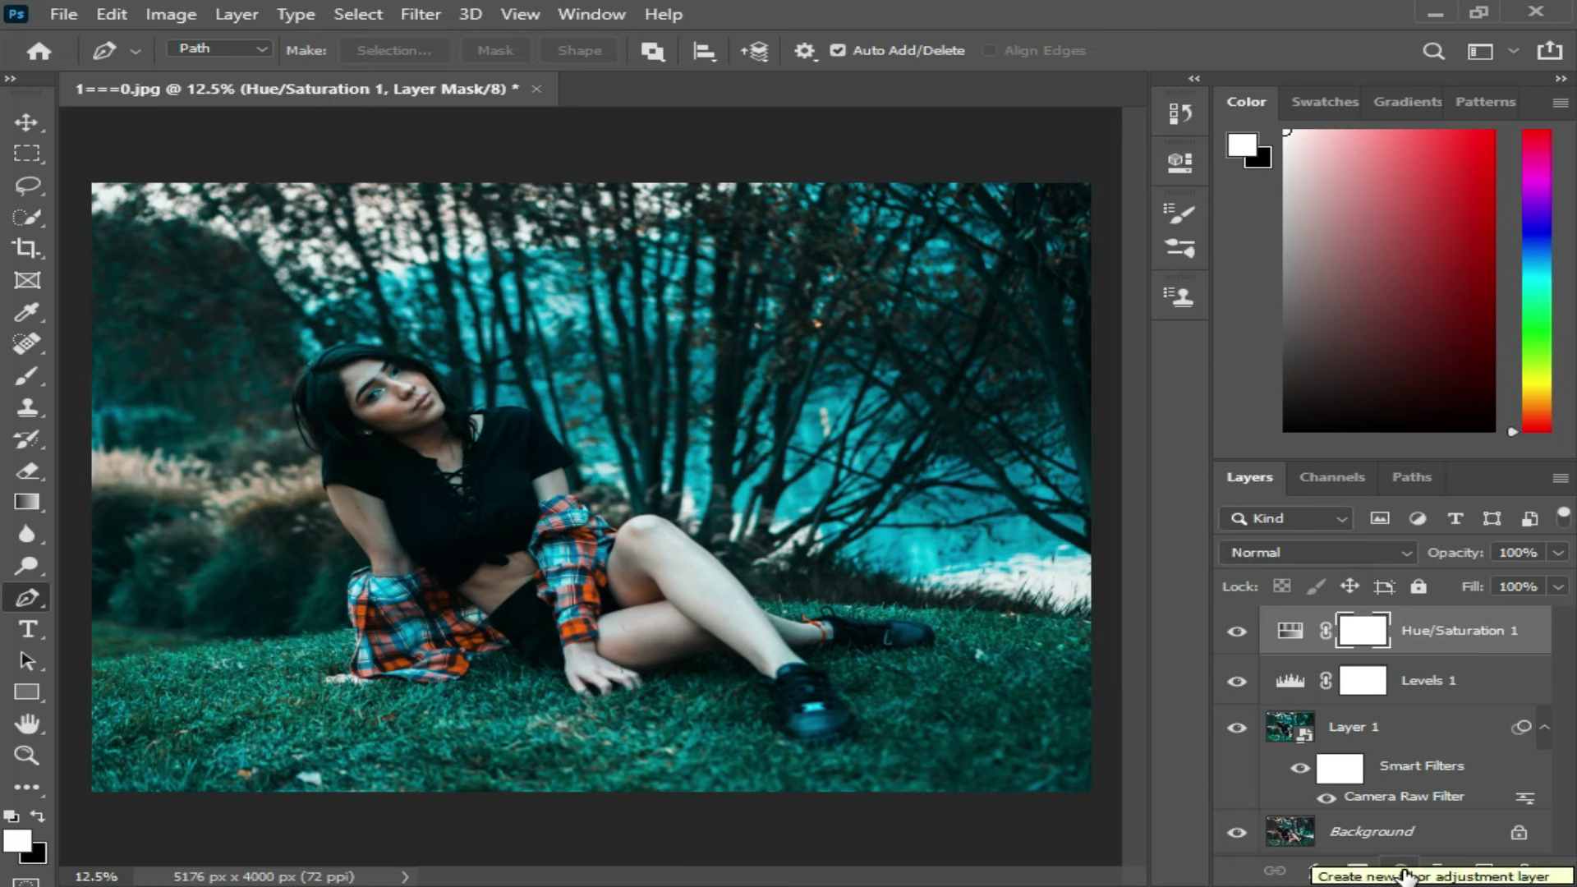
click(174, 13)
mouse_move(219, 76)
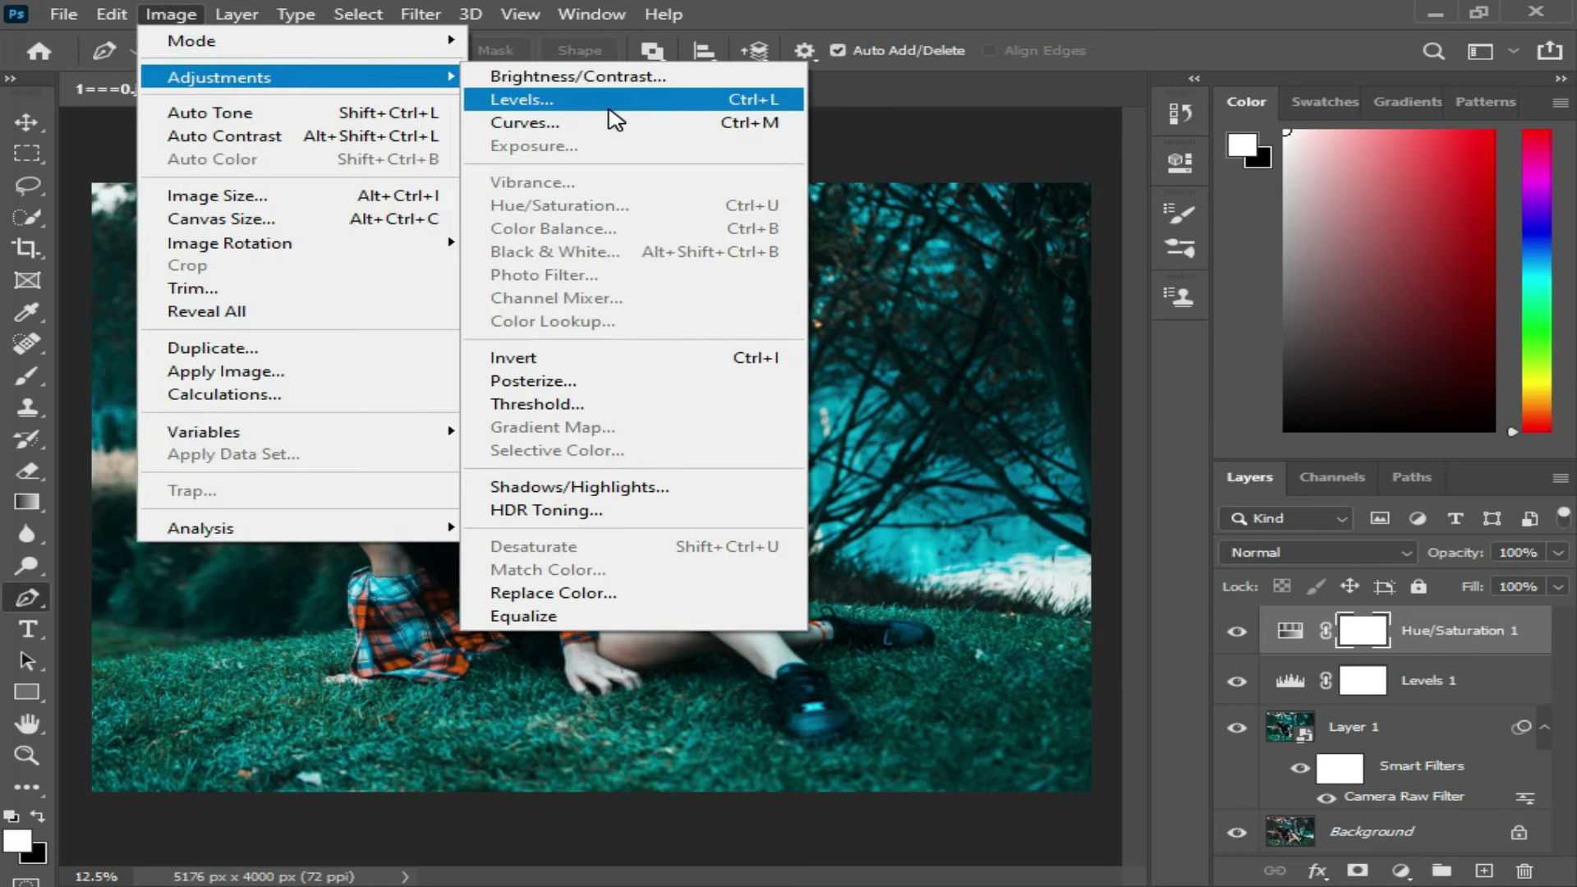
Step: Apply Brightness/Contrast with brightness 9 and contrast 14
click(615, 78)
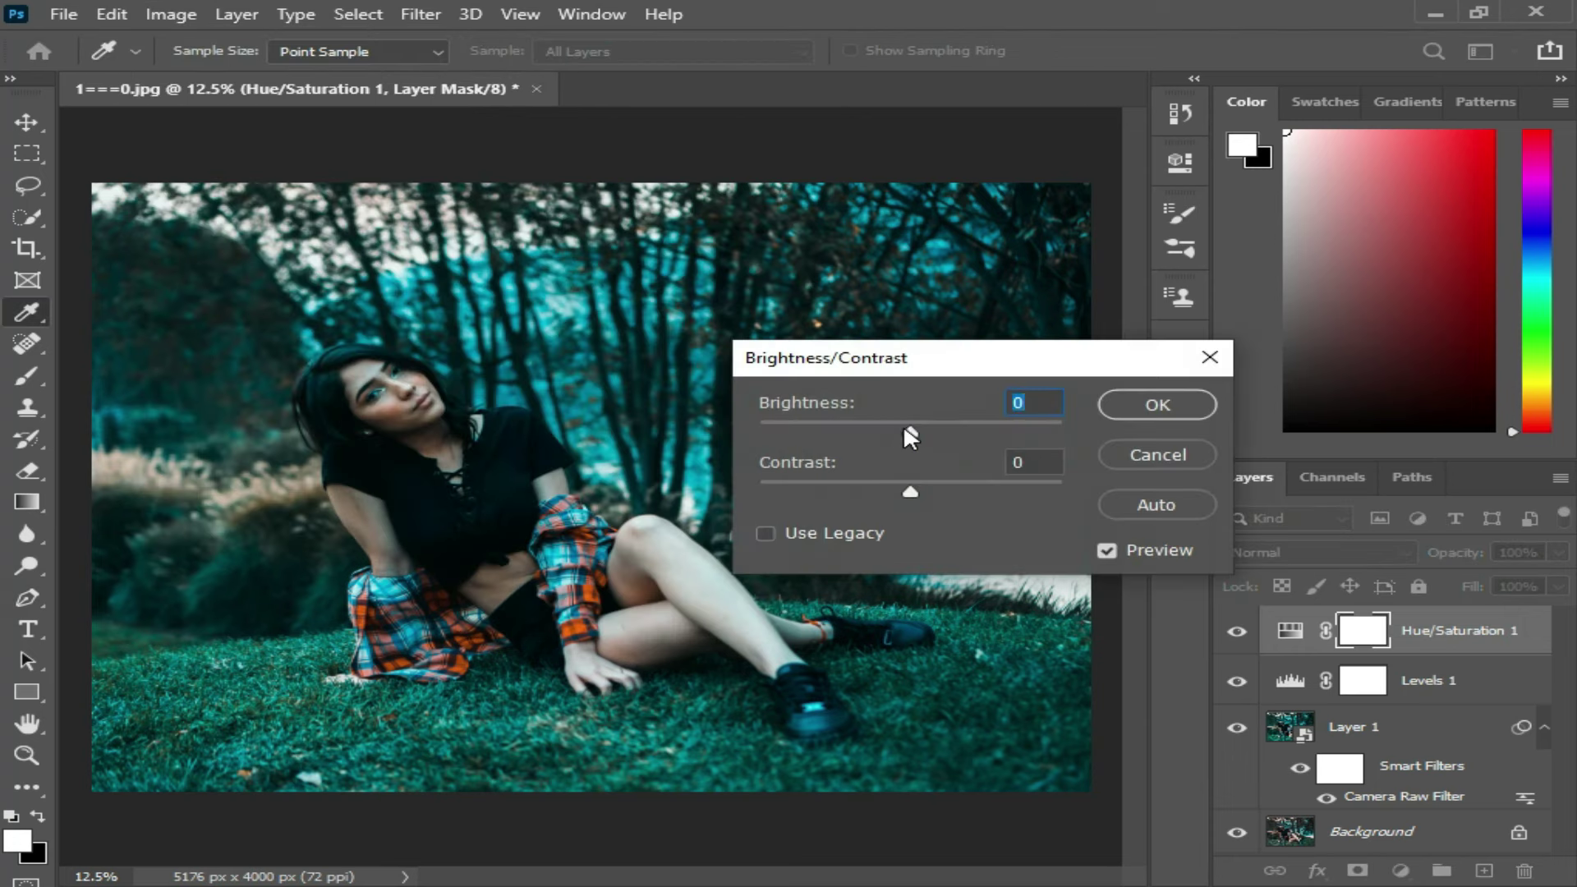
drag(911, 431, 919, 431)
drag(910, 491, 923, 493)
click(1117, 404)
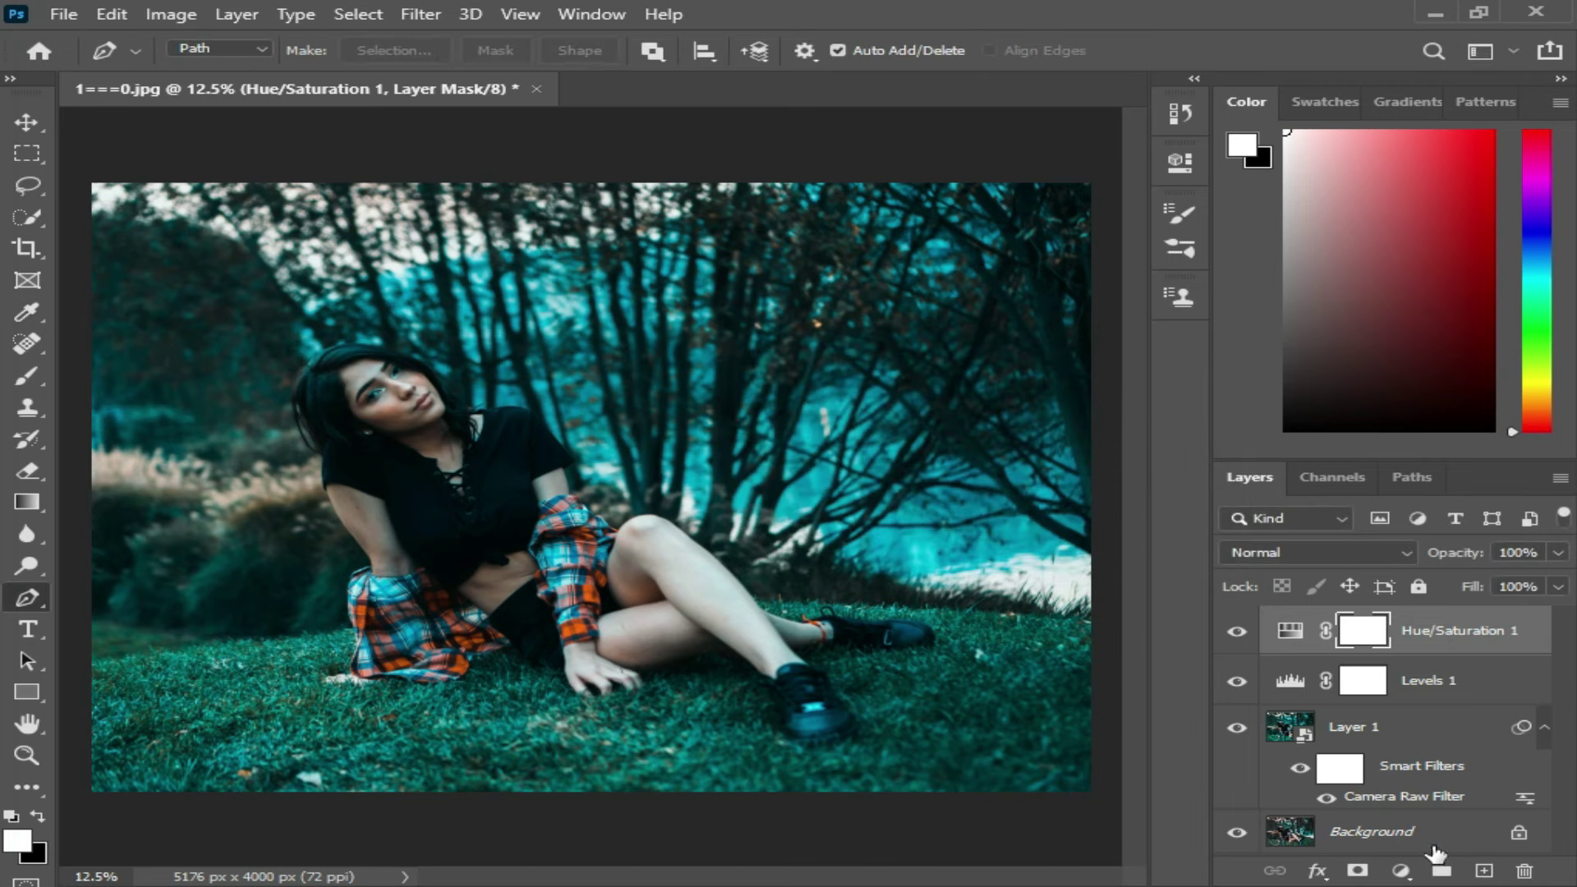
click(1401, 870)
Step: Add a Curves layer with darker midtones, raised black point and lowered white point
click(1388, 559)
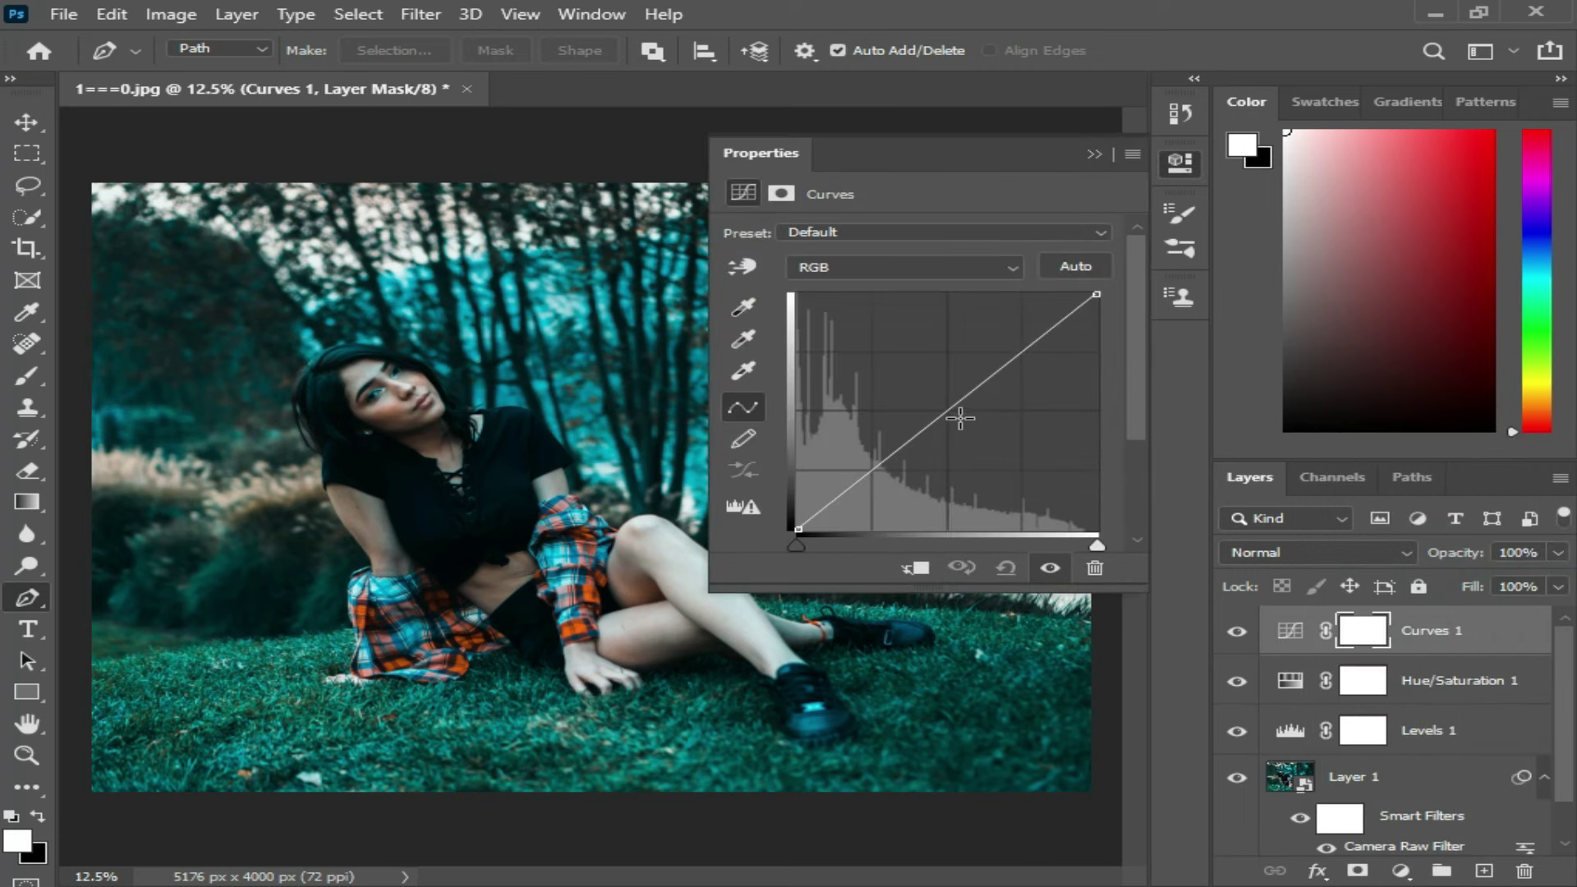
drag(955, 418, 959, 420)
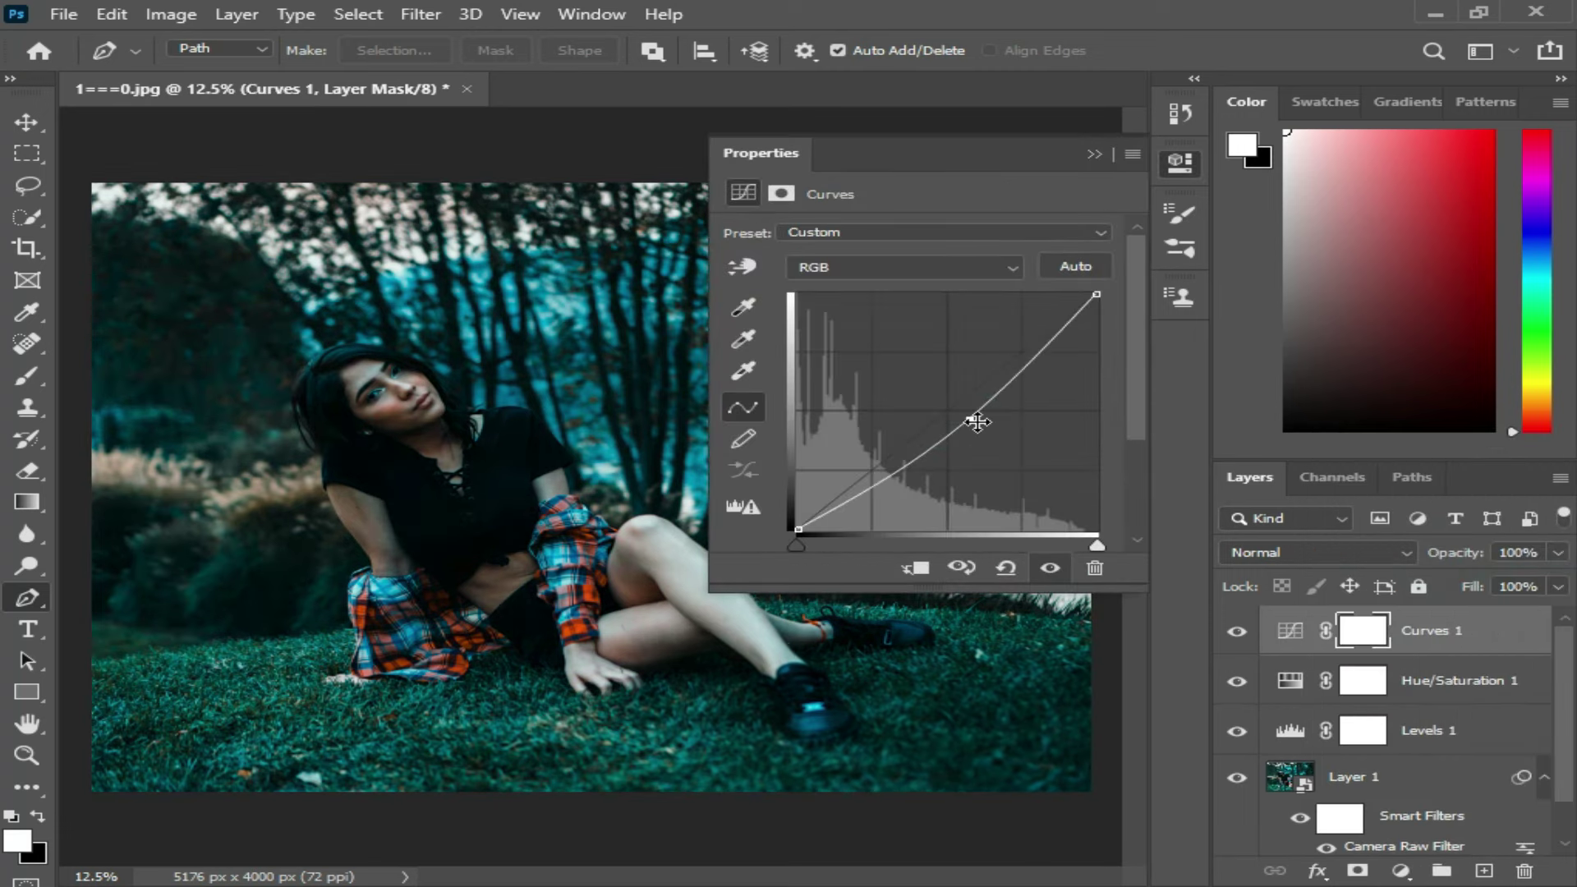
drag(797, 529, 801, 534)
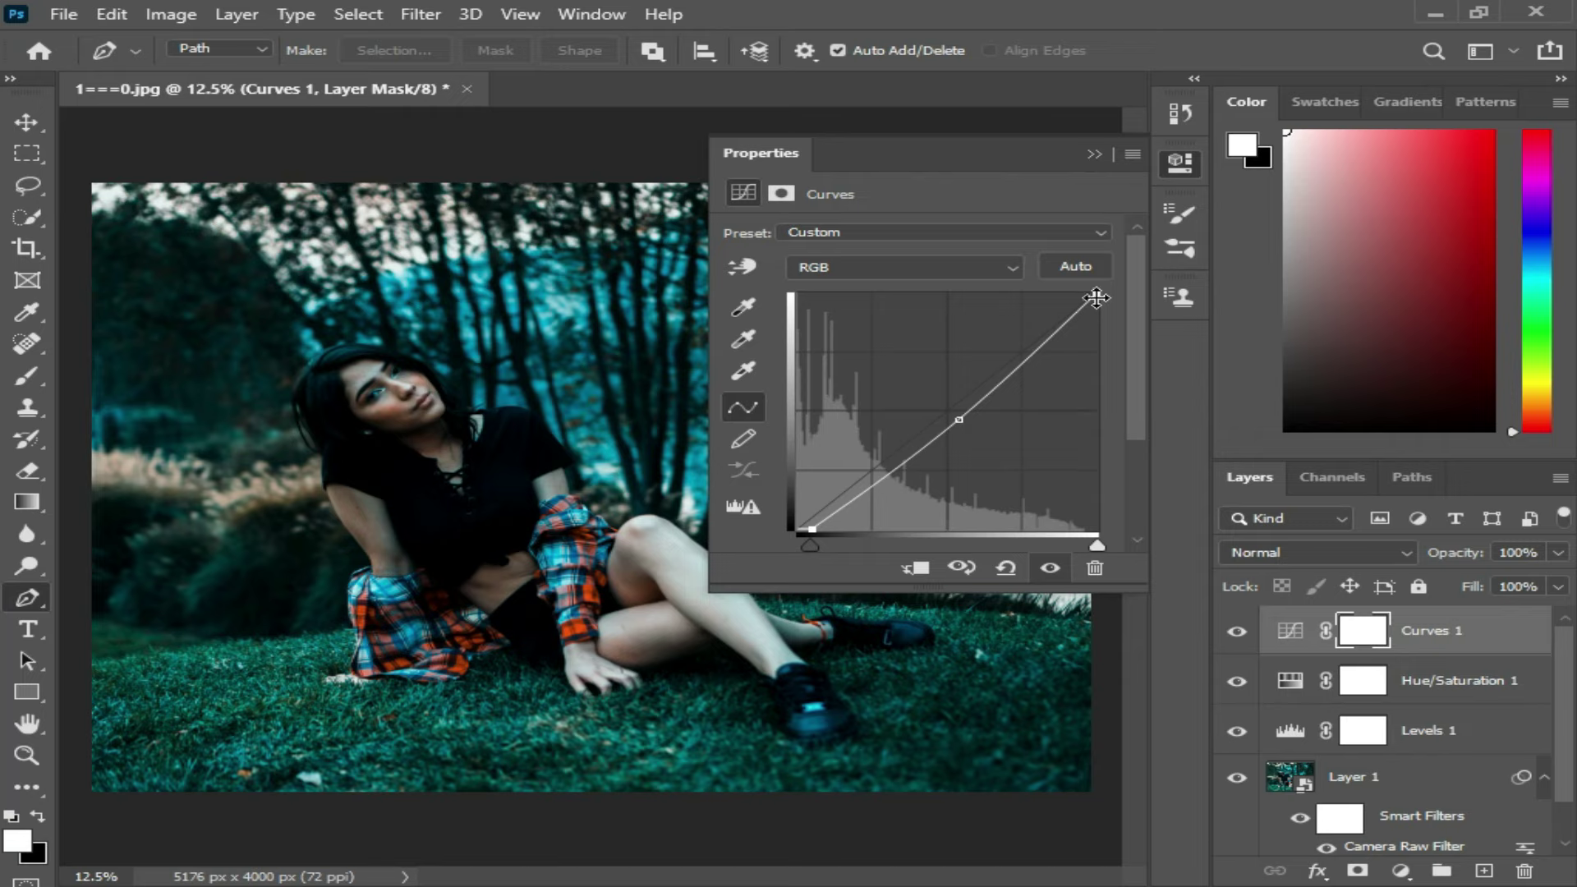
drag(1097, 297, 1097, 306)
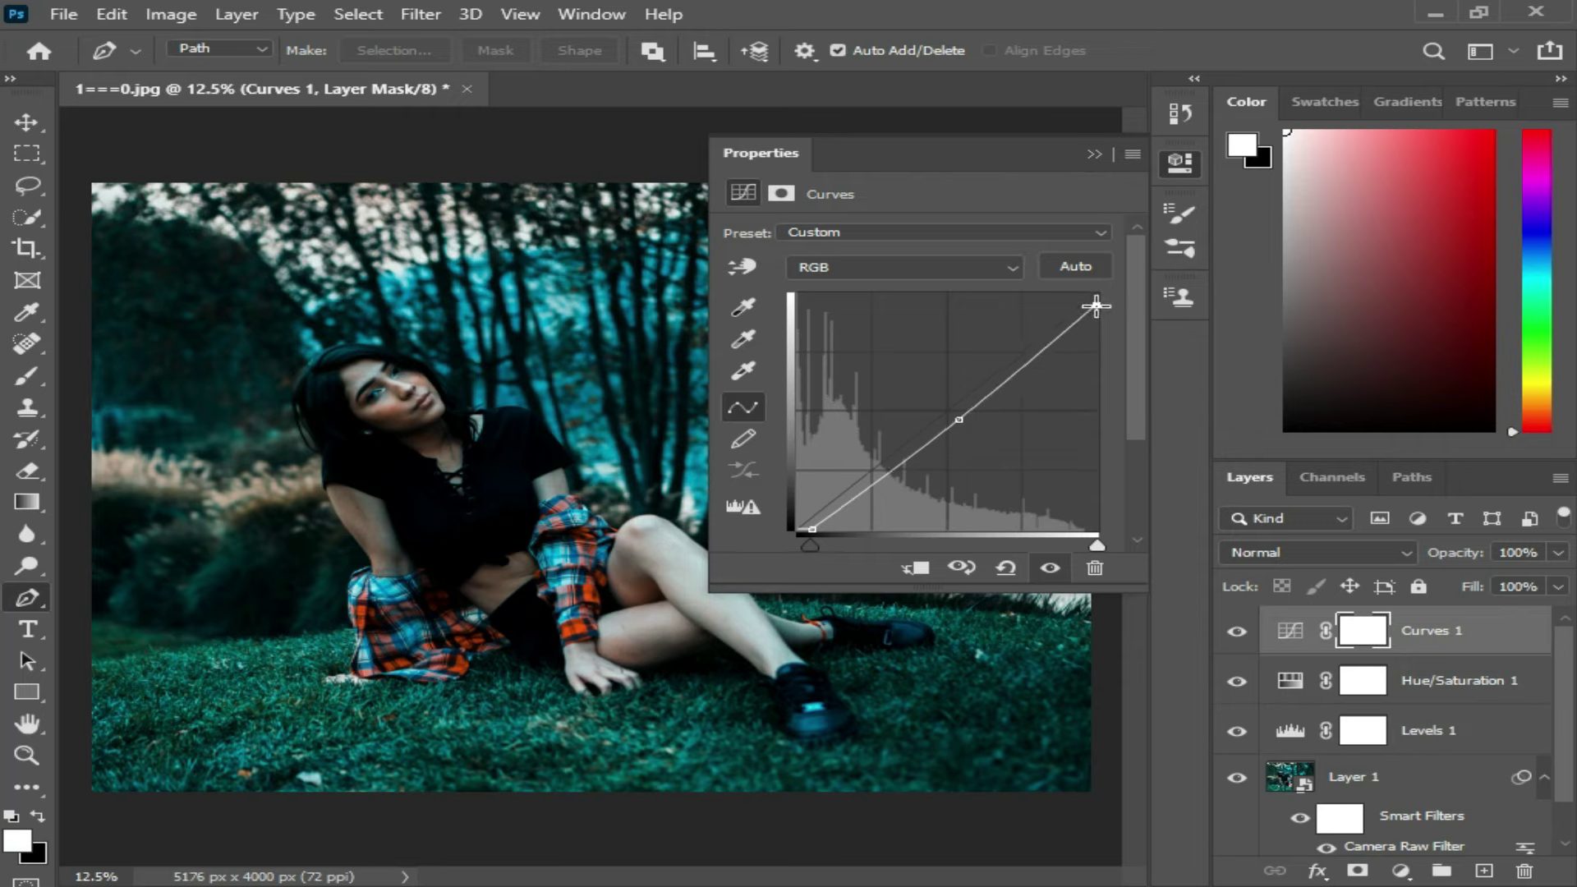
click(1093, 154)
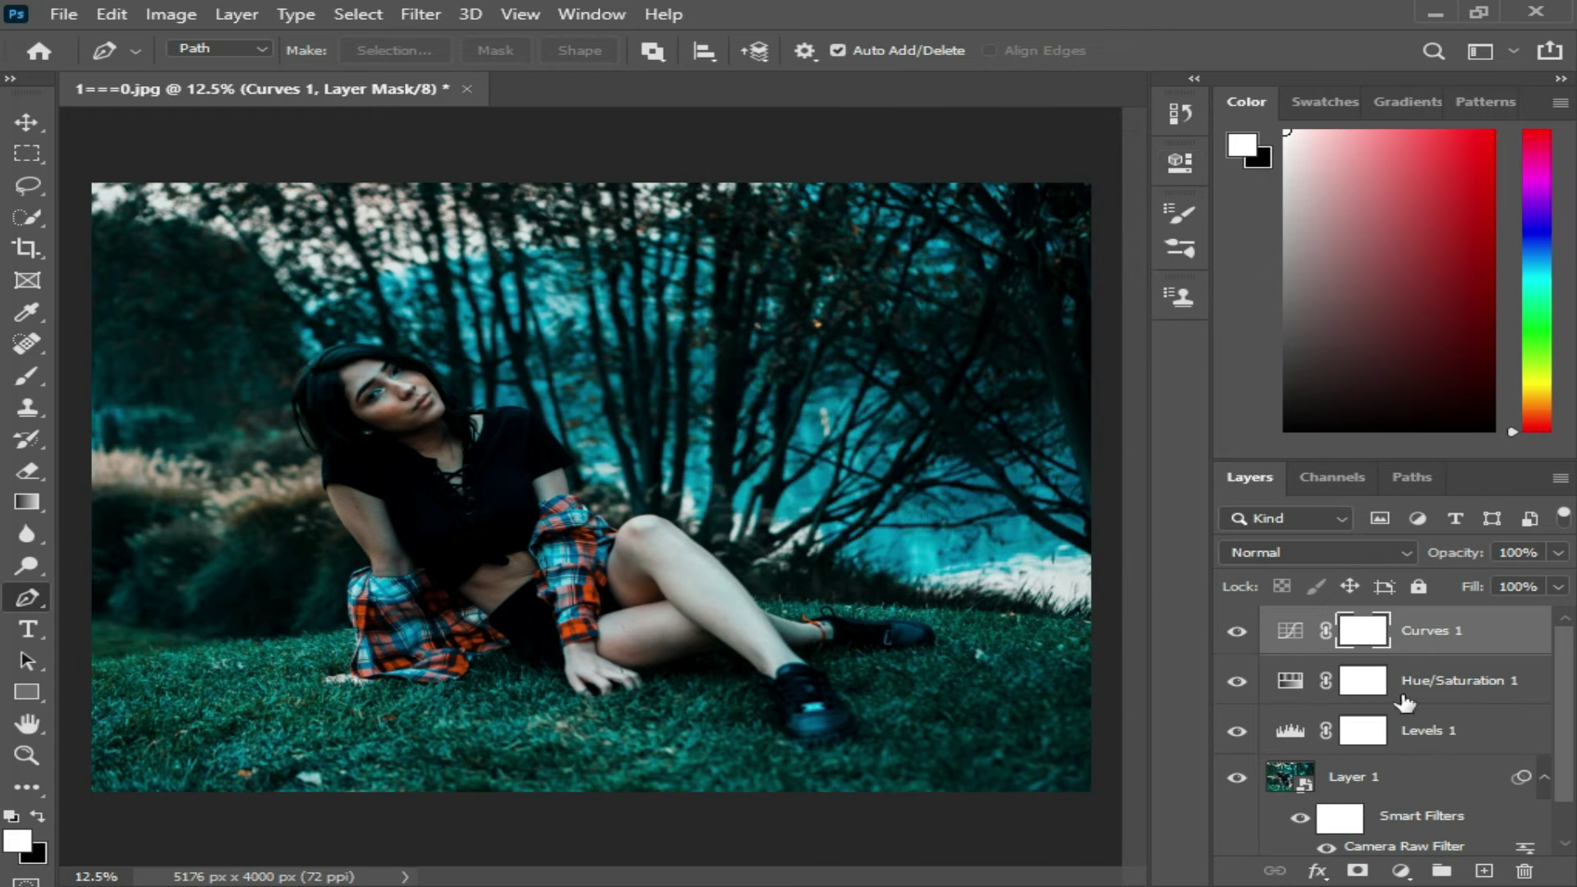
Step: Hide Layer 1, Levels 1, Hue/Saturation 1 and Curves 1 to compare with the original
drag(1569, 680, 1568, 694)
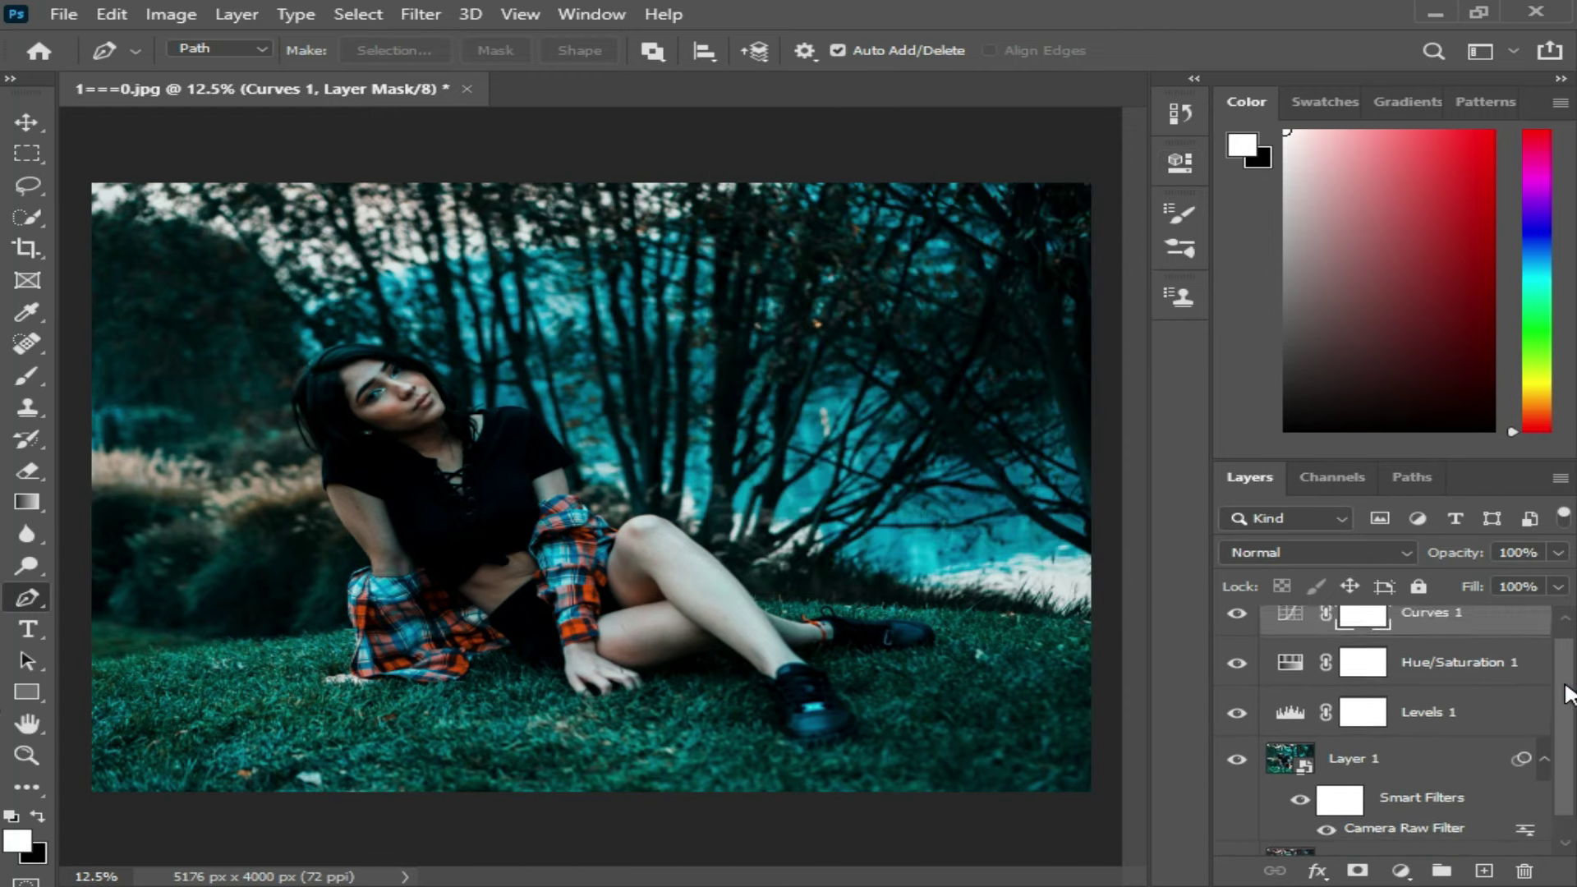
drag(1236, 759, 1236, 622)
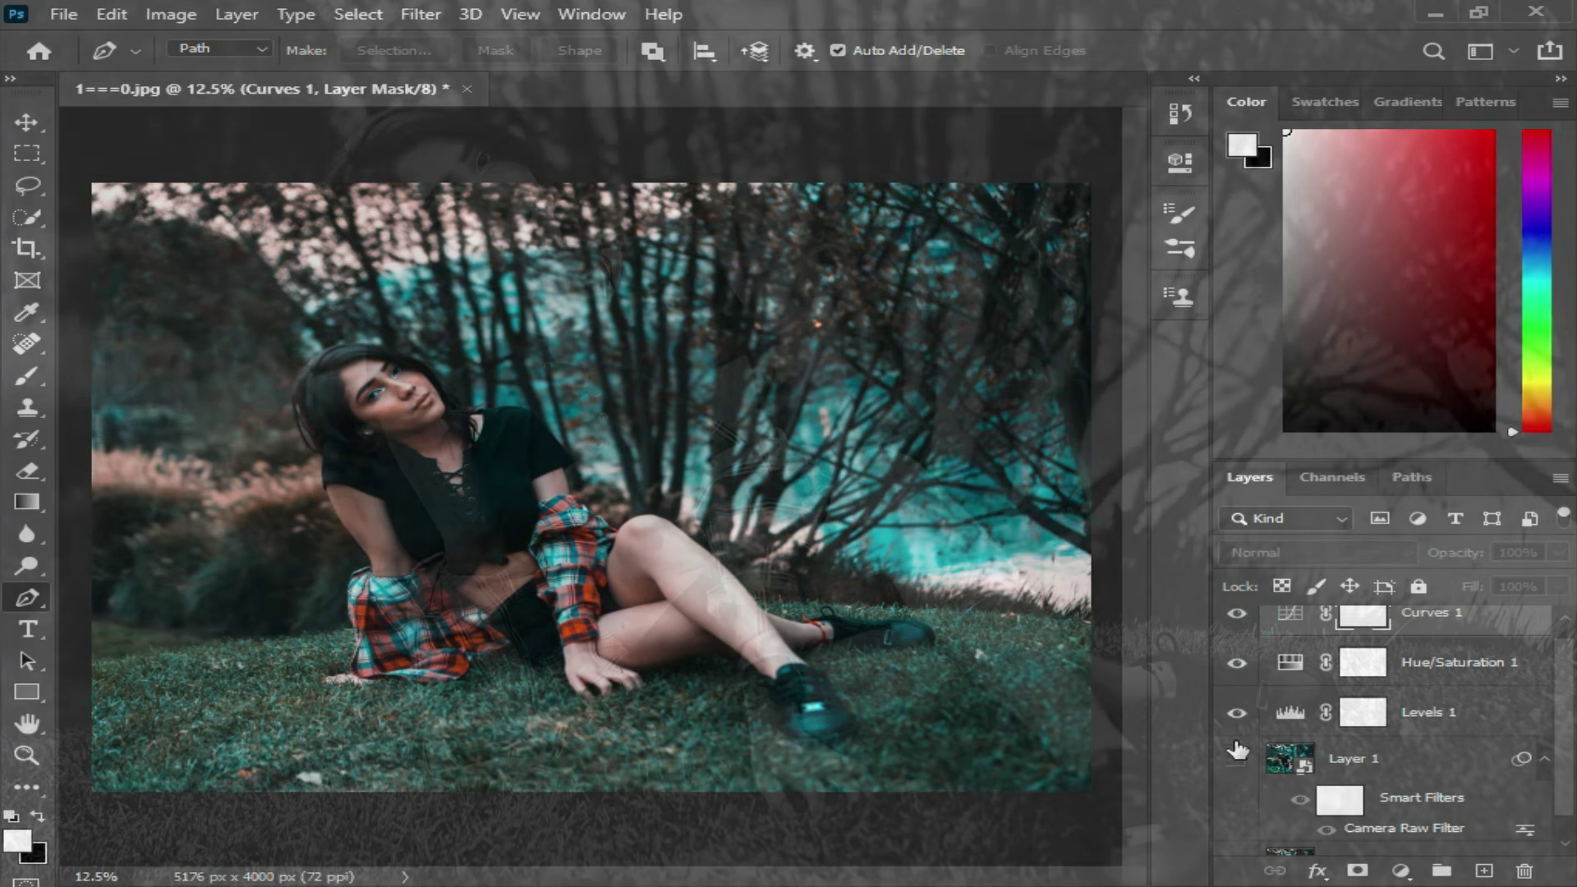